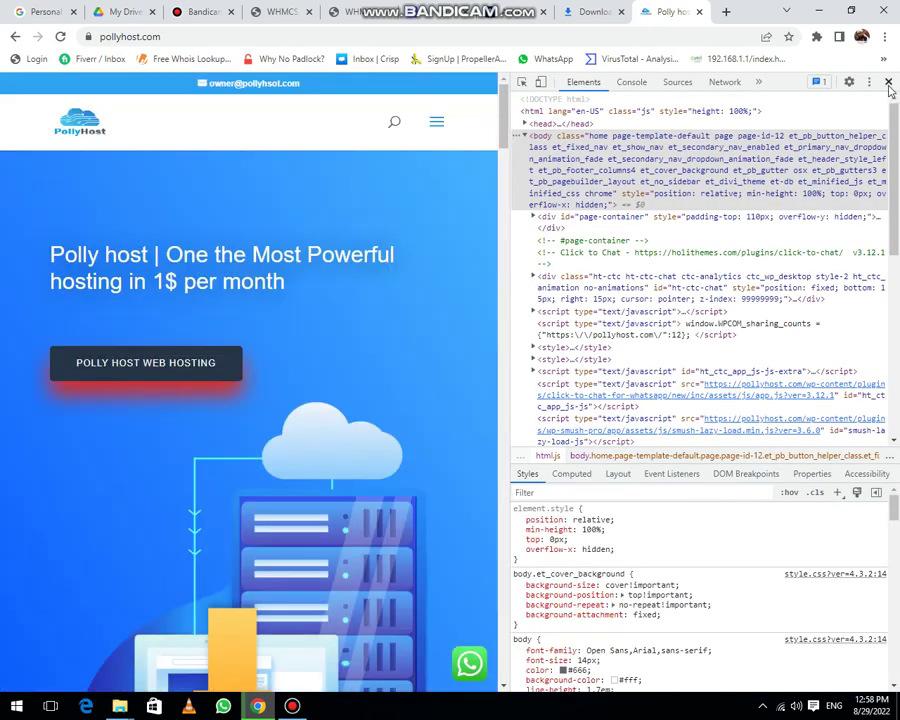
- Close the developer tools and search the web in a new tab for "download google drive for desktop"
click(888, 81)
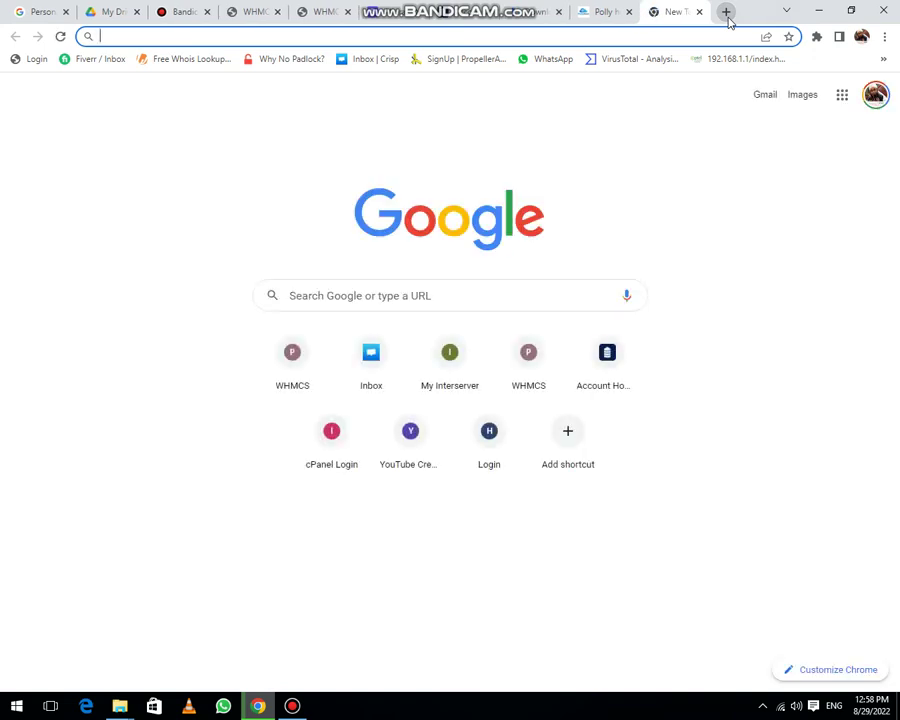
text(do)
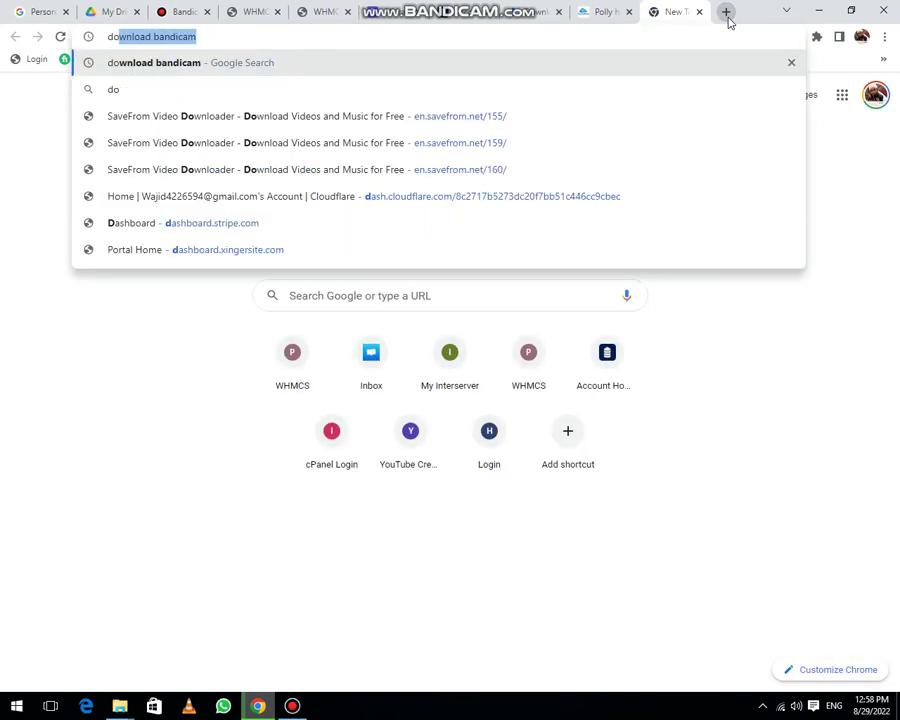
text(wnlo)
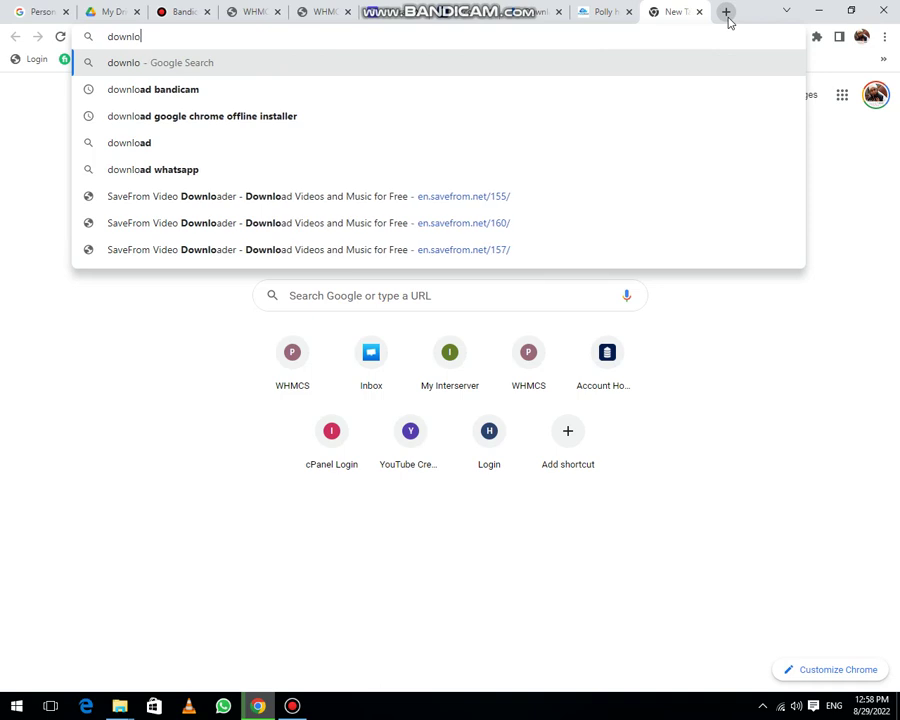
text(ad g)
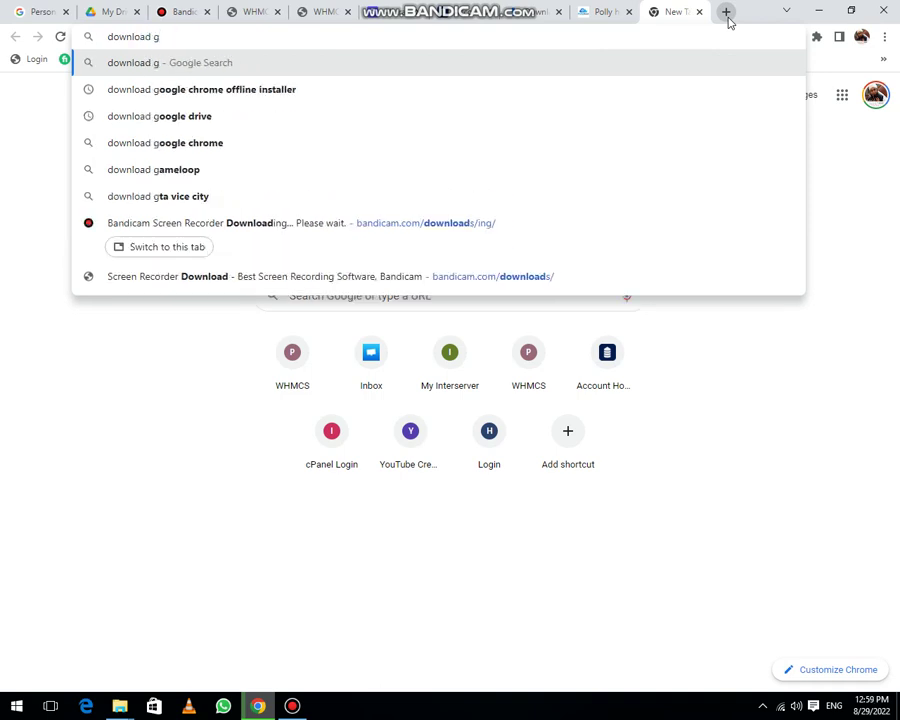
text(ooglr)
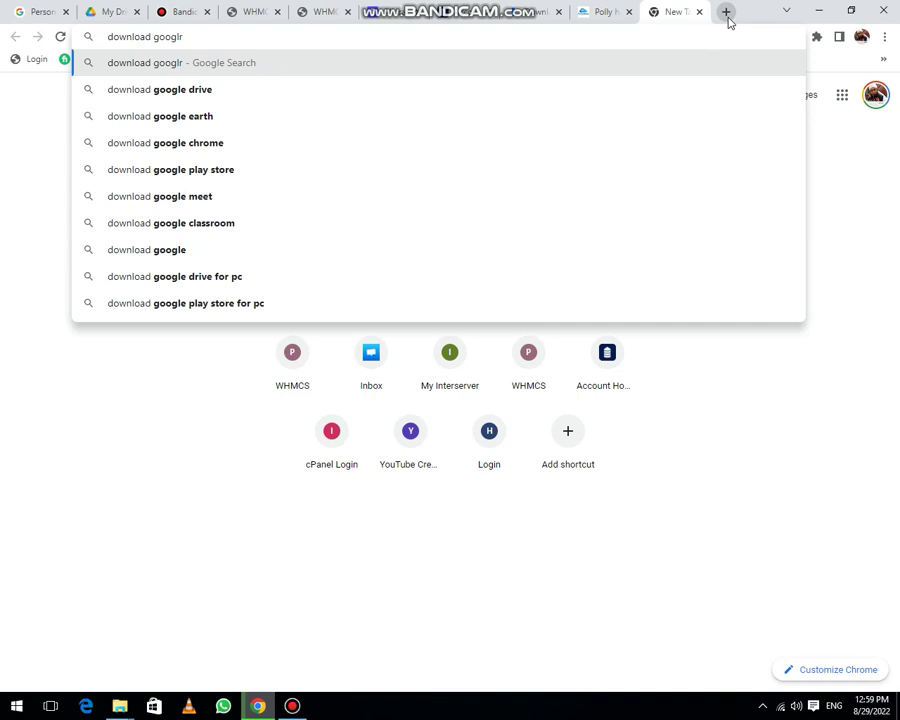
key(BackSpace)
text(e dr)
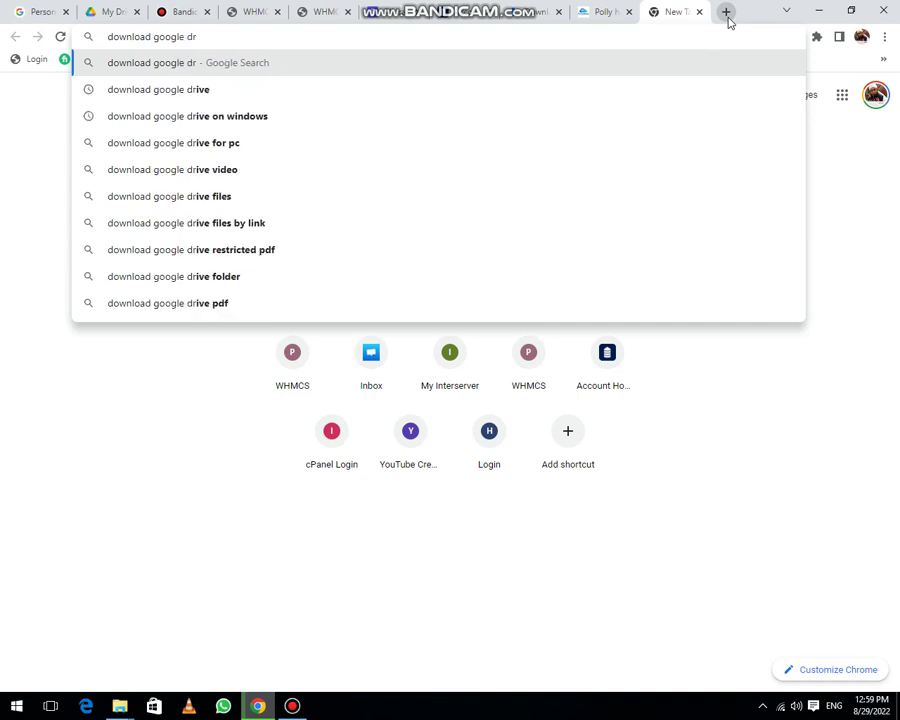
text(ive )
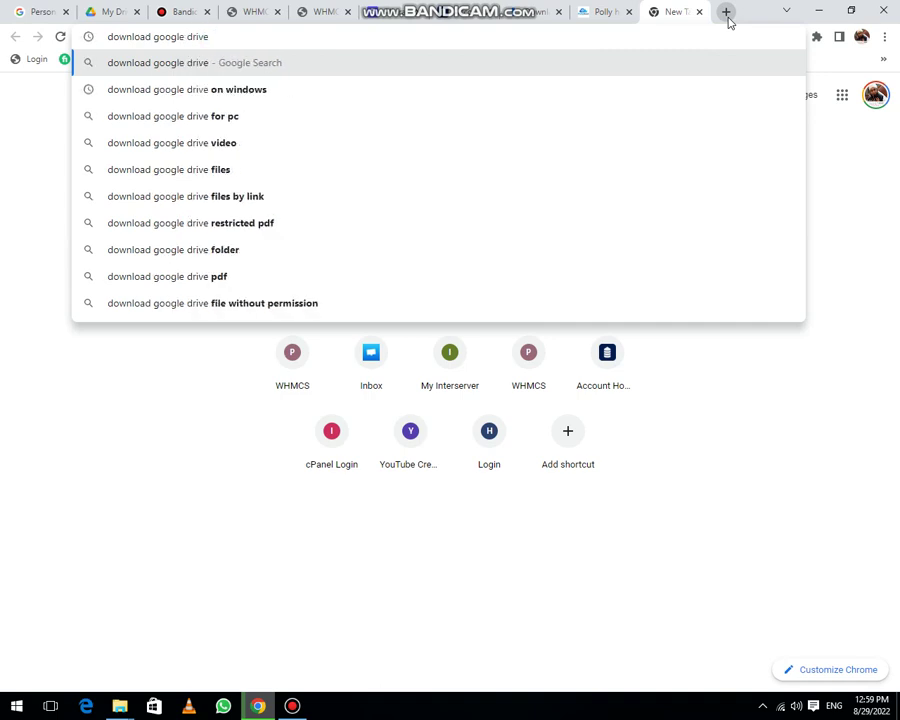
text(for d)
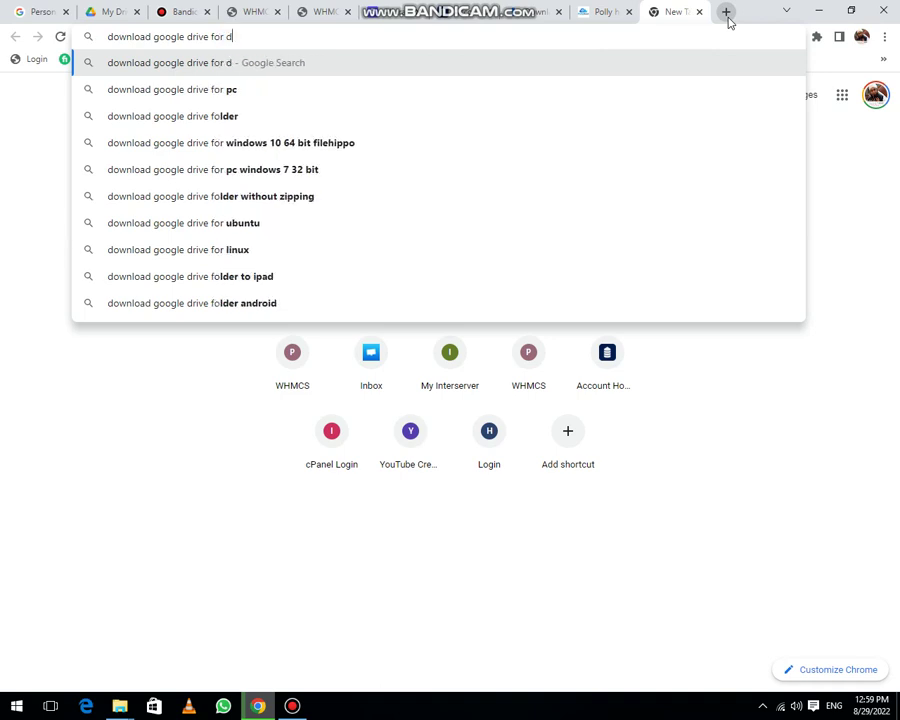
text(esky)
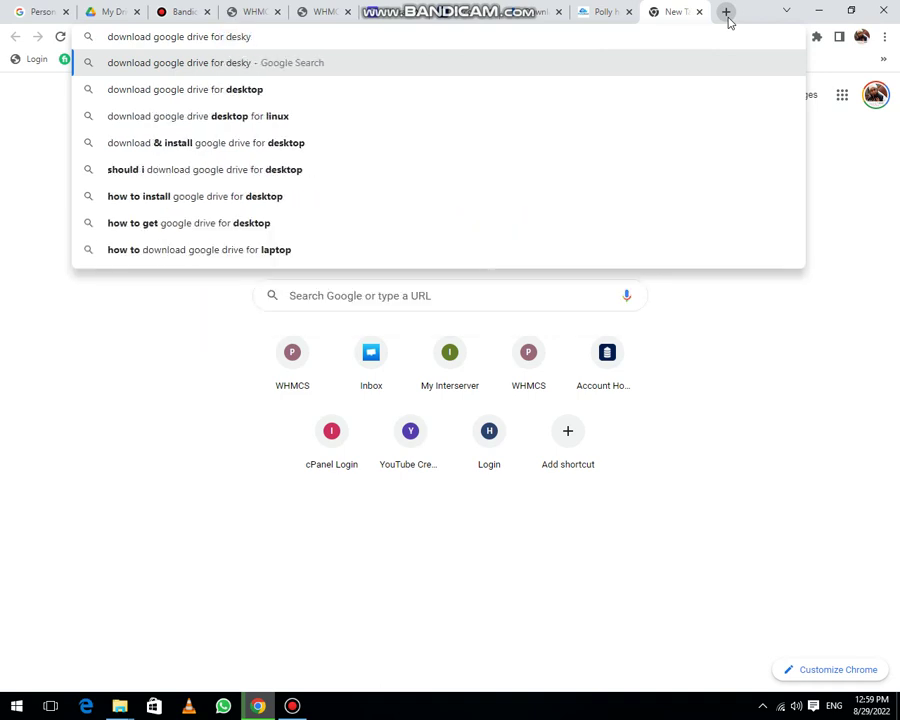
key(BackSpace)
text(top)
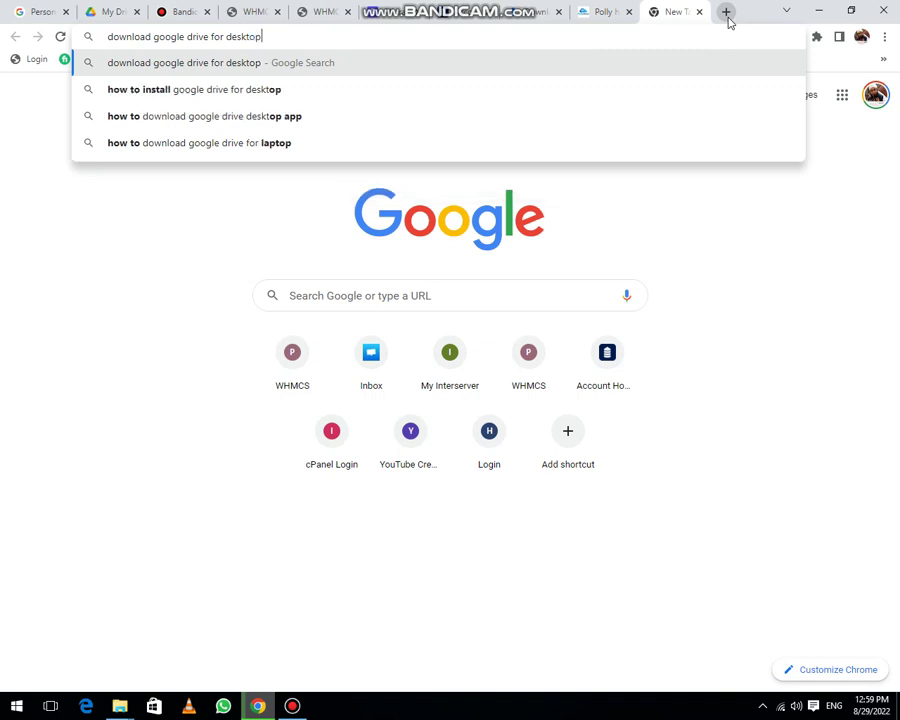
key(Return)
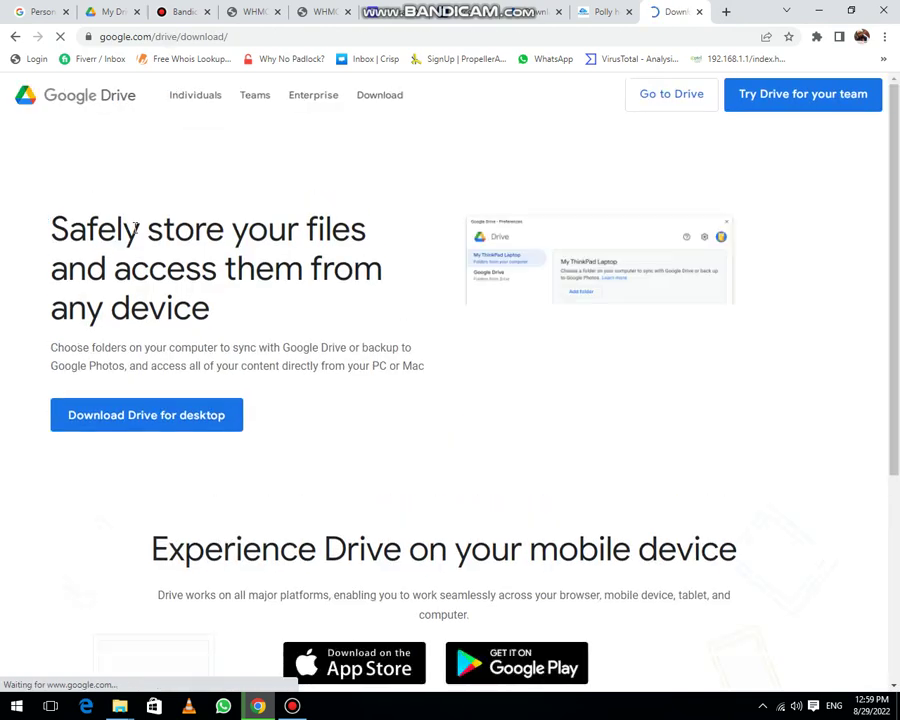
- Download the Drive for desktop installer and check its progress in the browser's downloads list
click(131, 423)
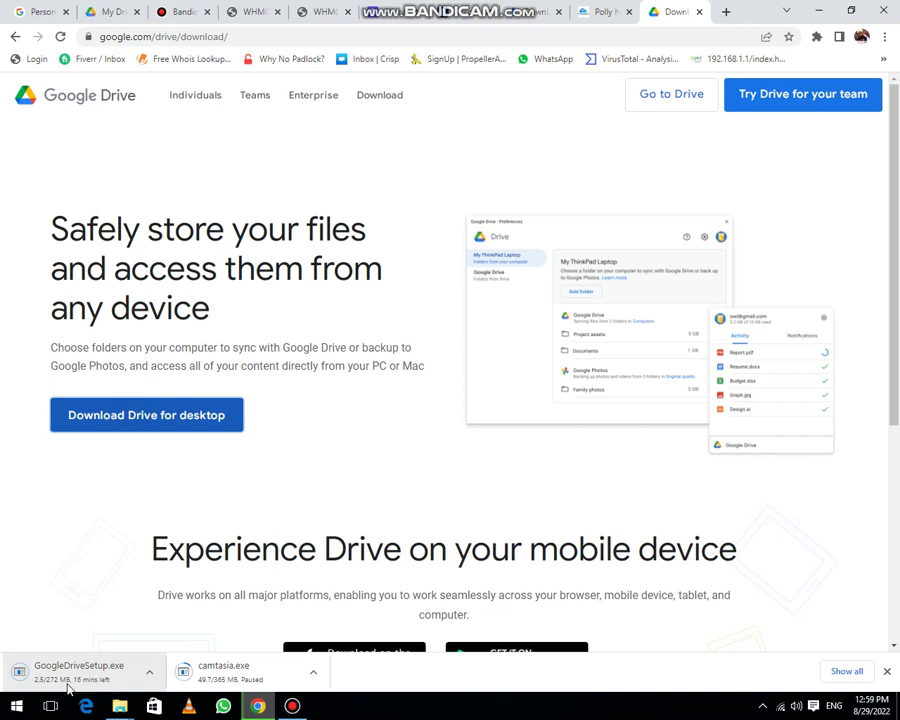
click(534, 12)
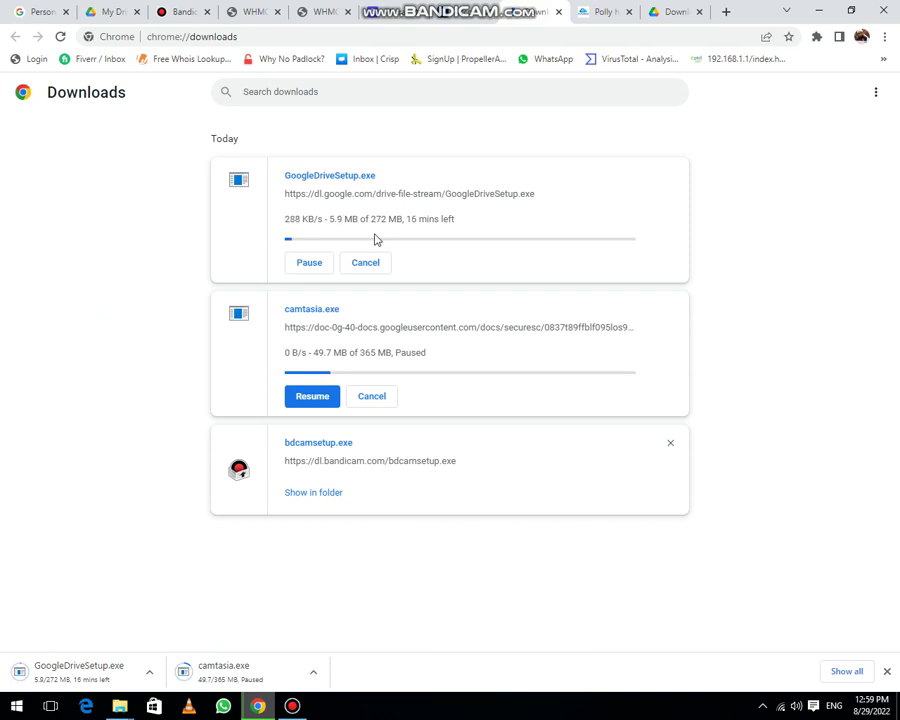
key(F11)
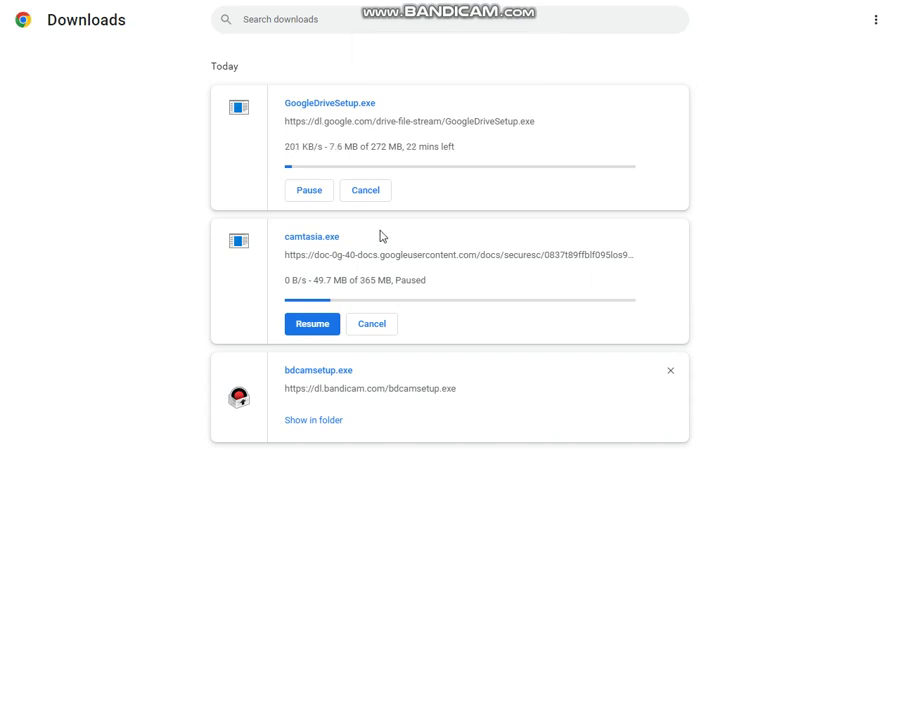
key(F11)
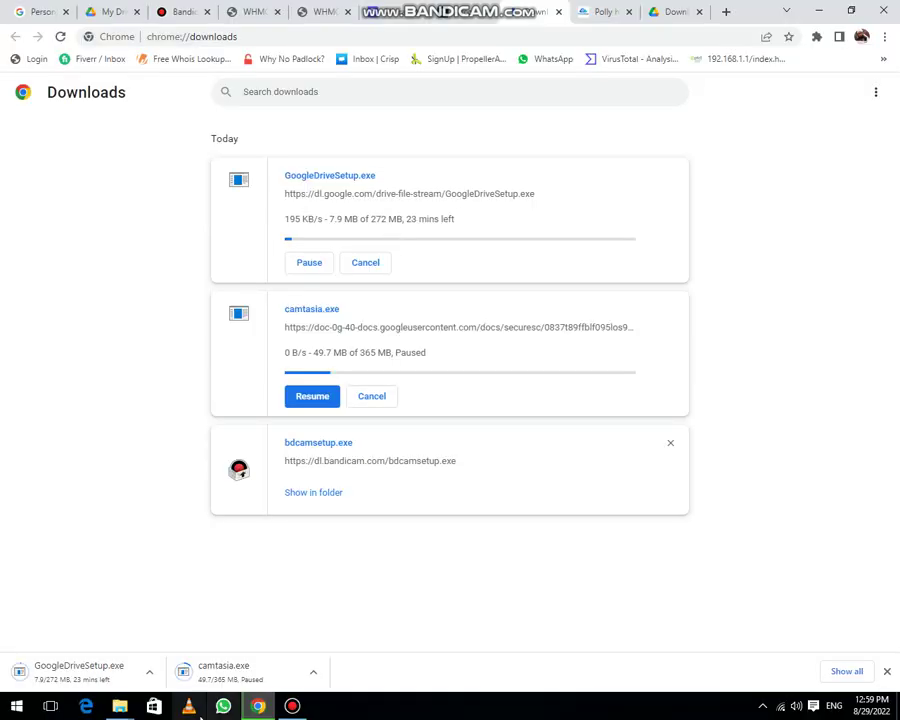
click(292, 706)
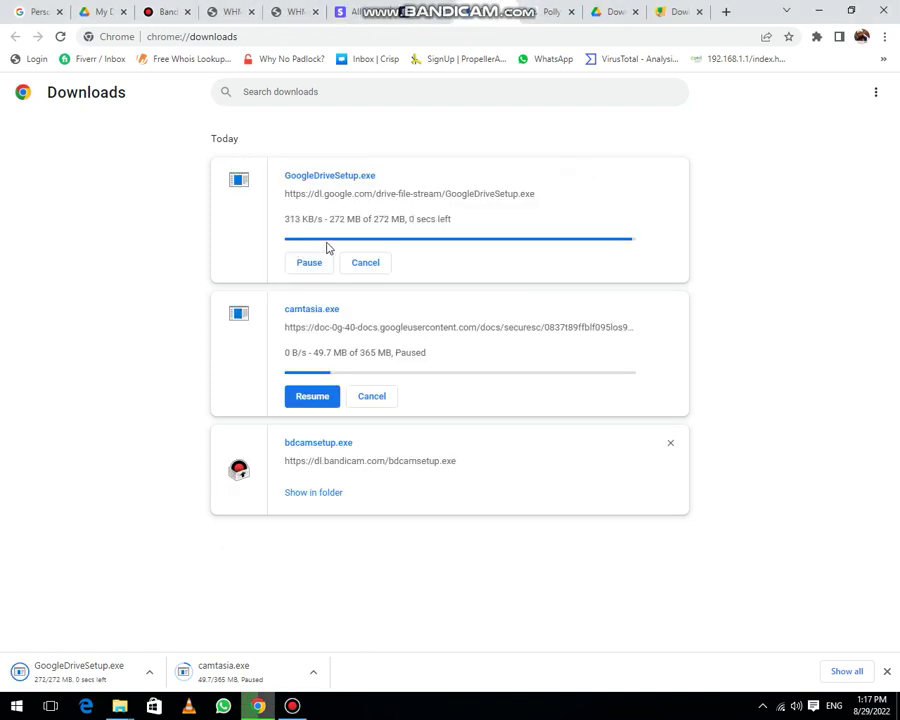
- Show the downloaded GoogleDriveSetup.exe in its folder and launch the installer
click(308, 178)
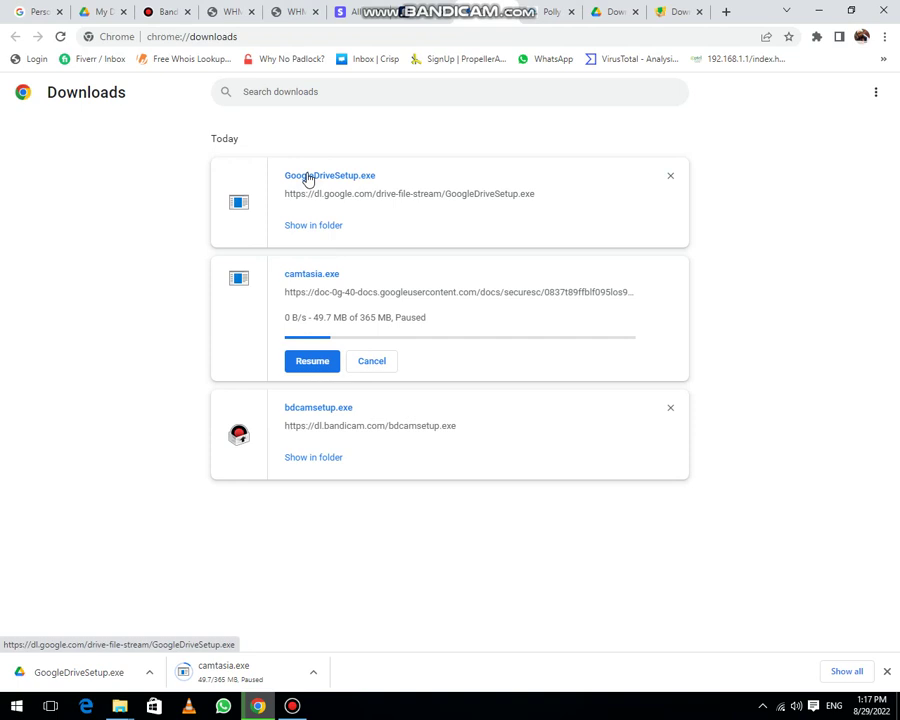
click(313, 225)
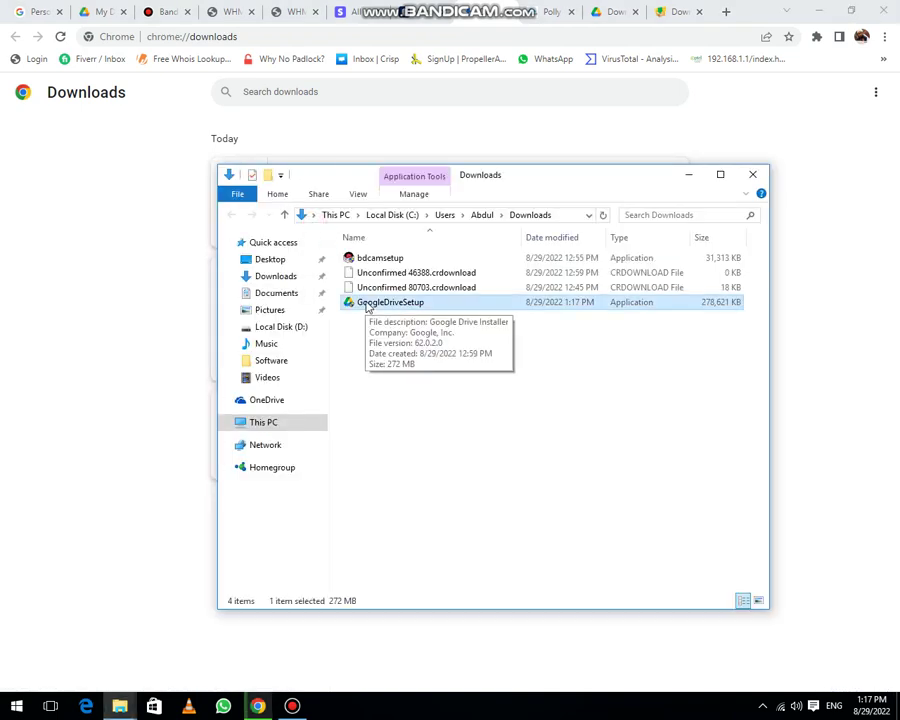
right_click(367, 306)
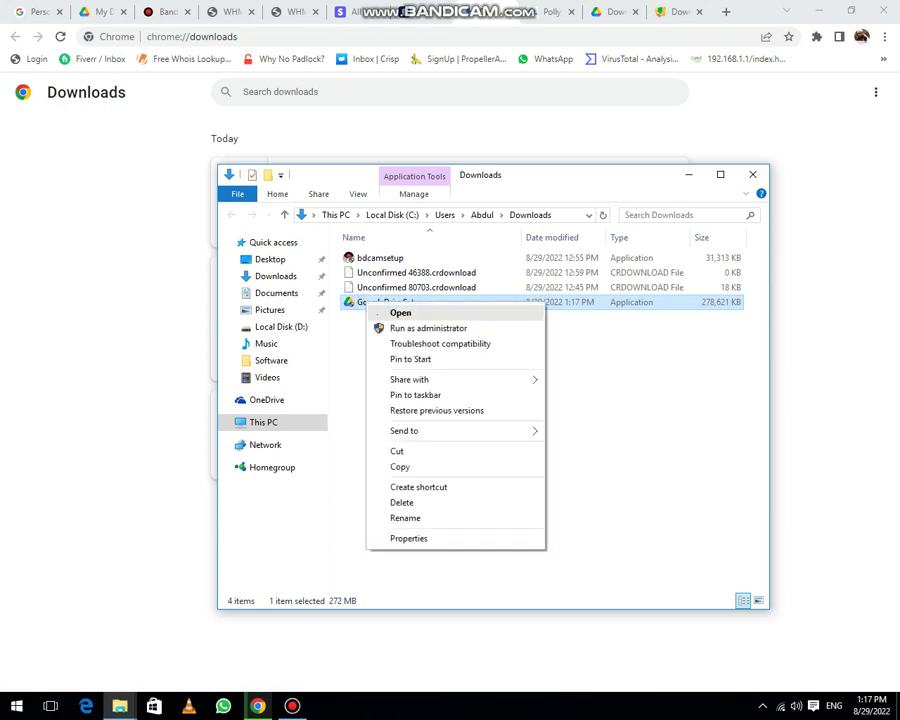
click(400, 313)
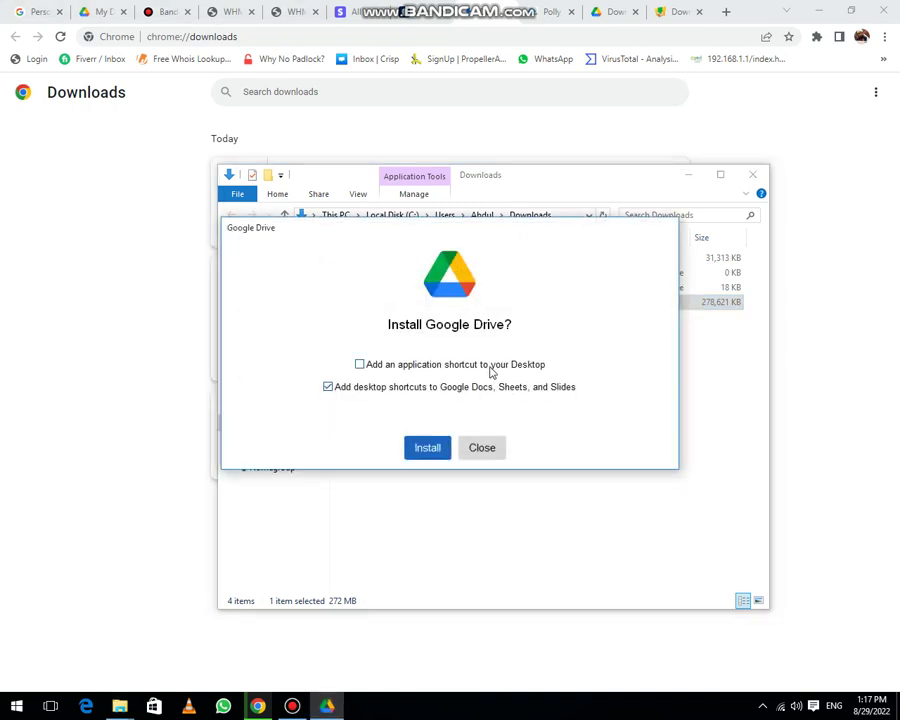
- Install Google Drive with an application shortcut added to the desktop, and close the installer once it completes
click(360, 366)
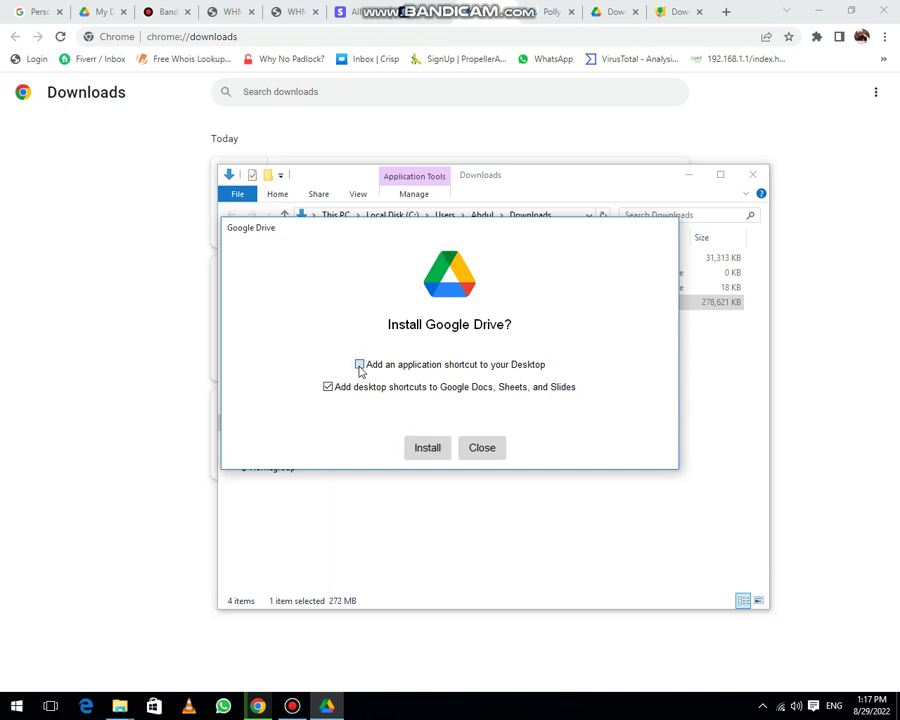
click(421, 450)
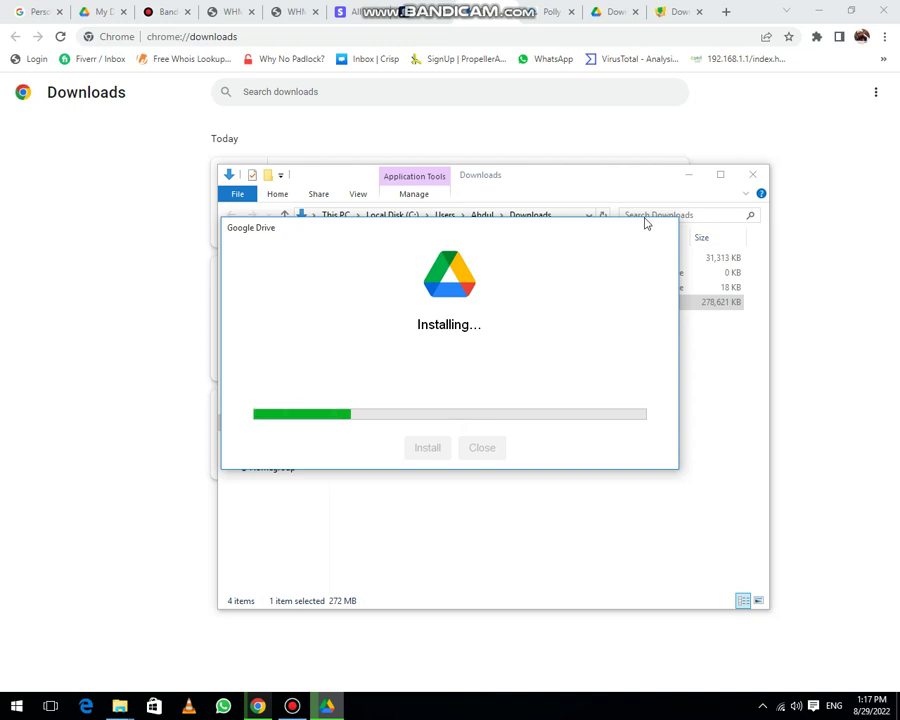
click(546, 14)
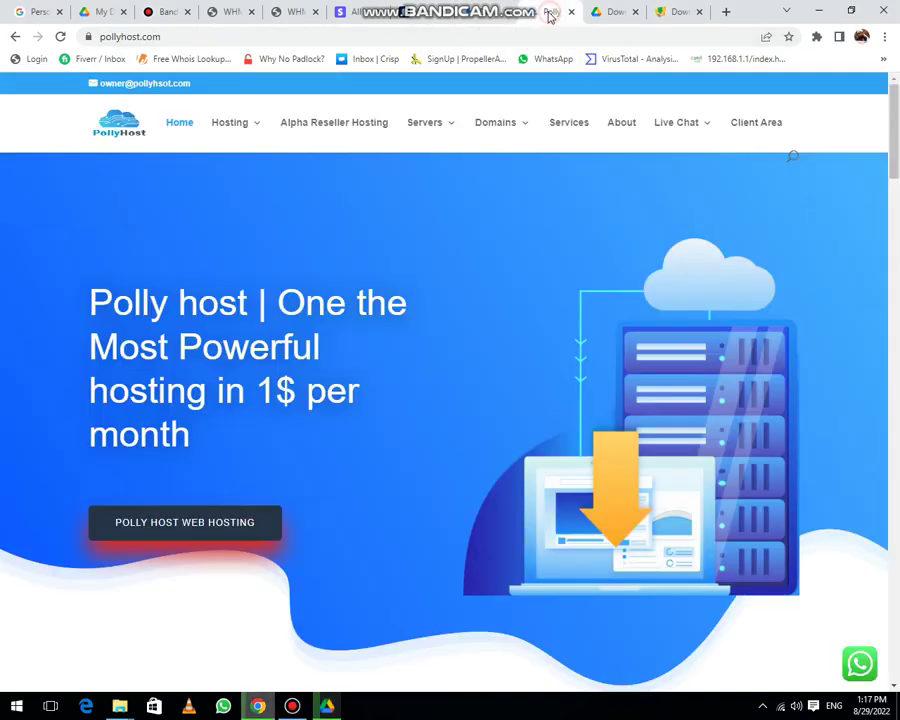
click(324, 708)
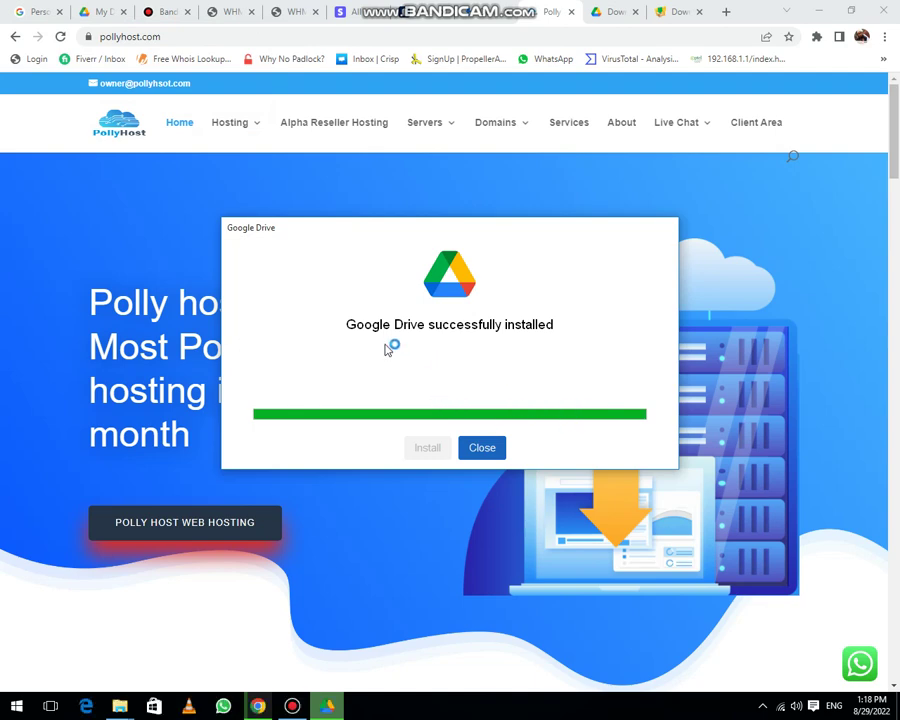
click(482, 449)
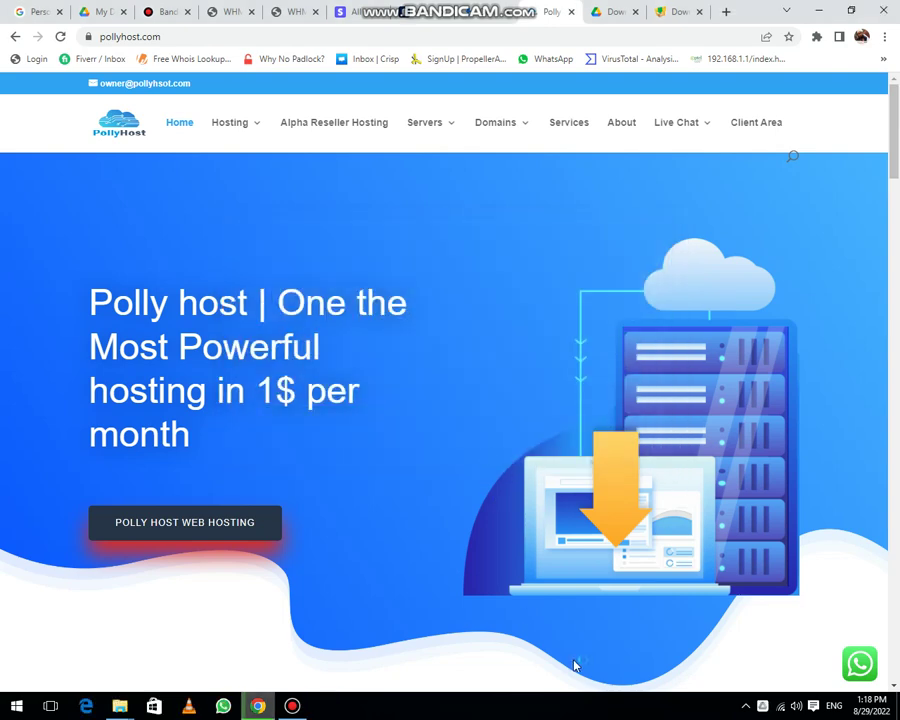
- Sign in to Google Drive for desktop with the existing Google account, then minimize the browser
click(817, 12)
click(676, 175)
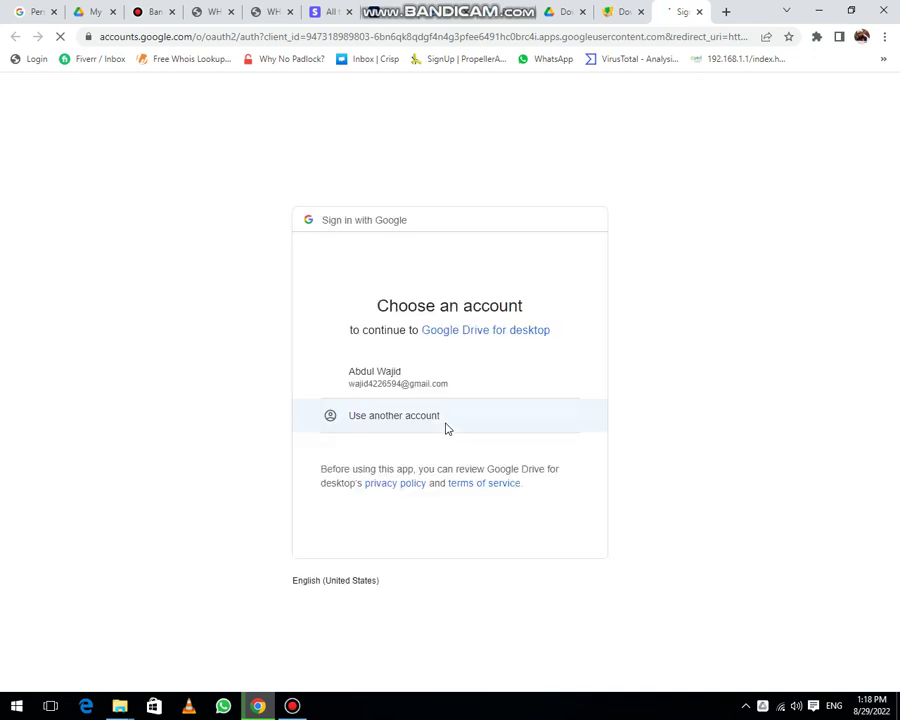
click(404, 377)
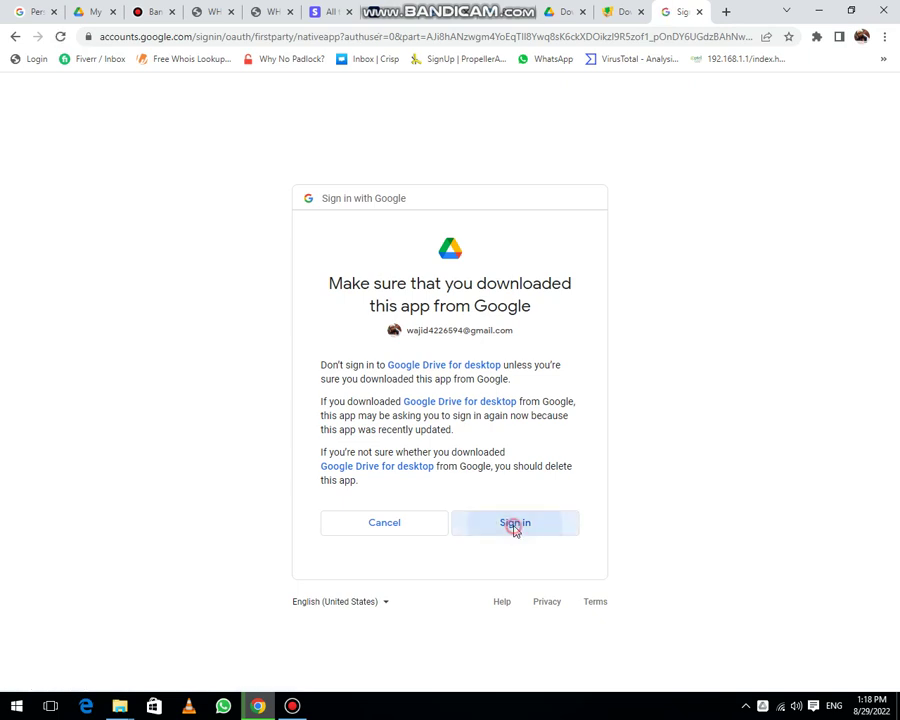
click(515, 530)
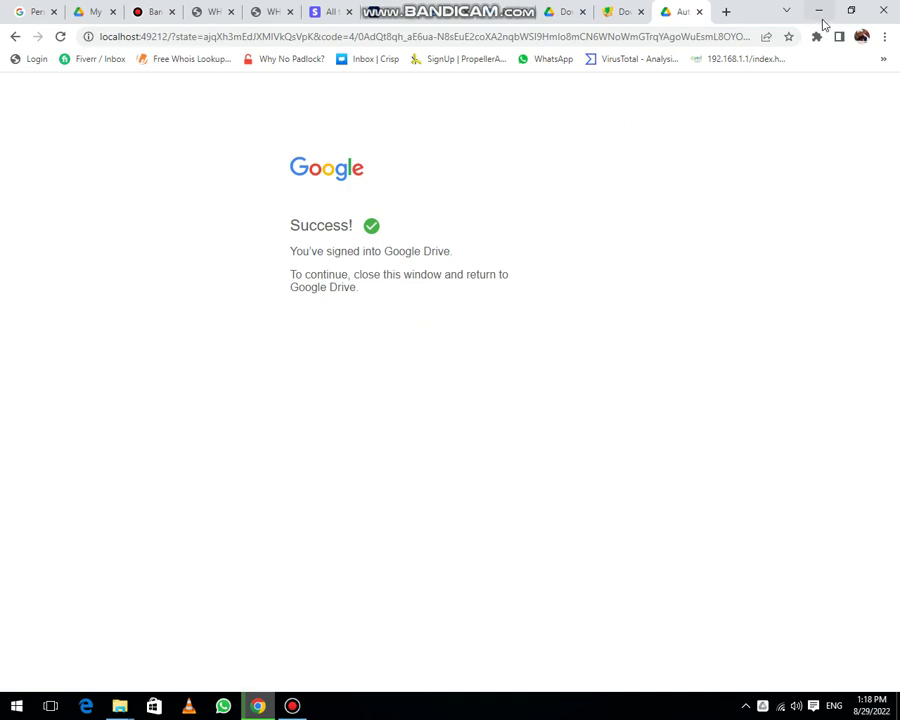
click(818, 11)
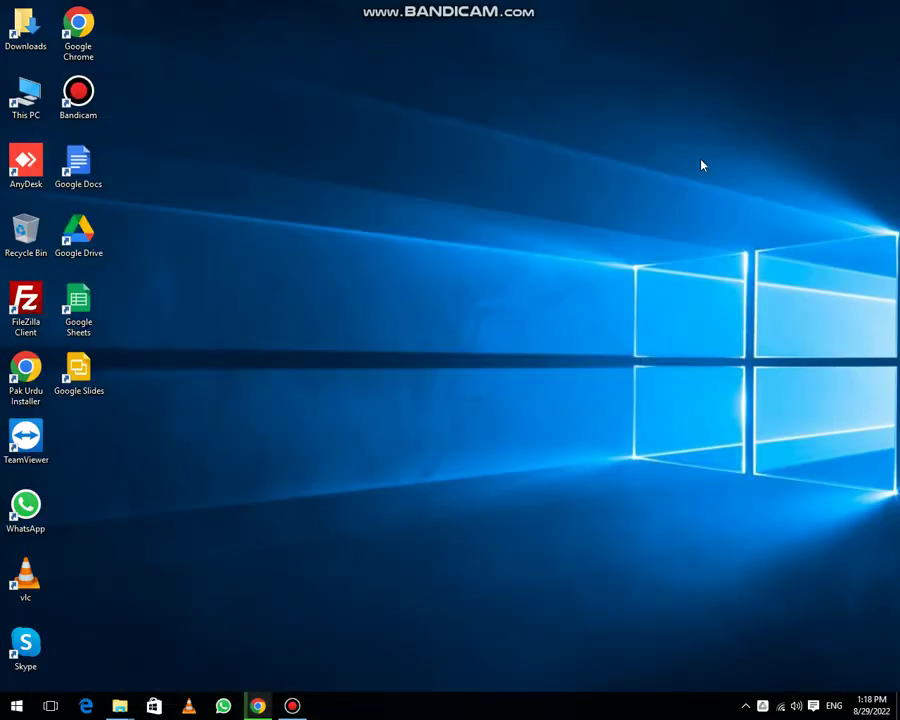
- Launch Google Drive from its desktop shortcut and dismiss its notification
right_click(296, 188)
click(322, 225)
double_click(88, 235)
click(586, 664)
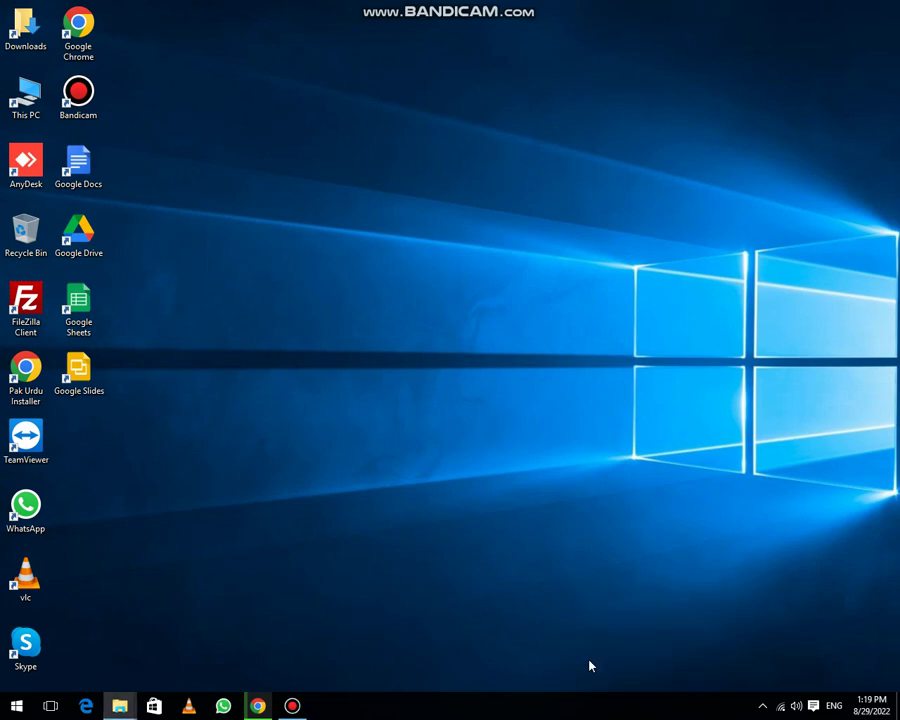
- Open the Google Drive preferences from its background app notification and decline the getting-started tour
click(762, 705)
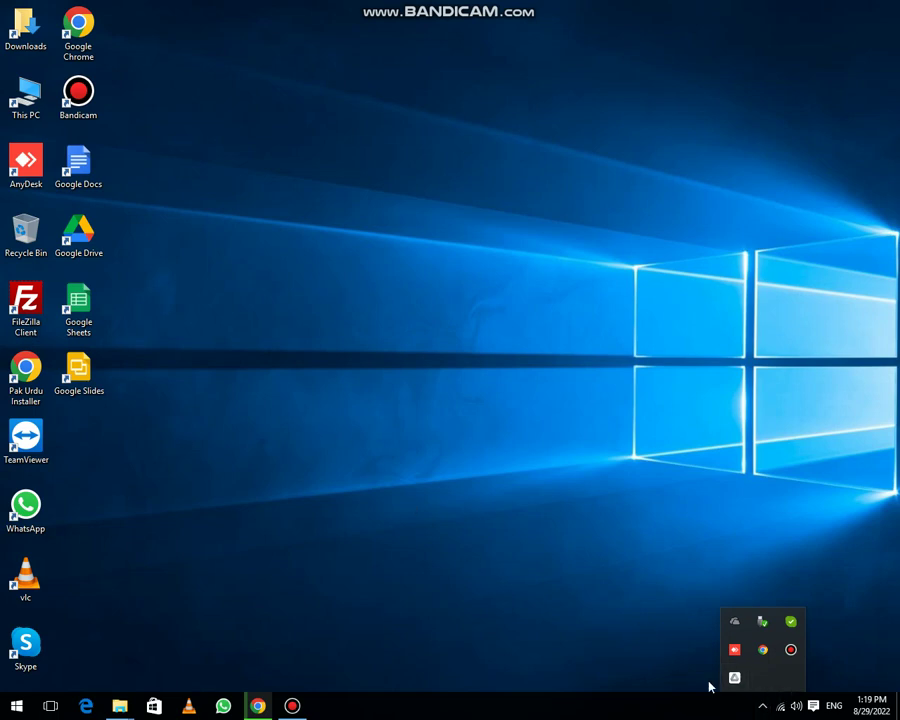
click(735, 678)
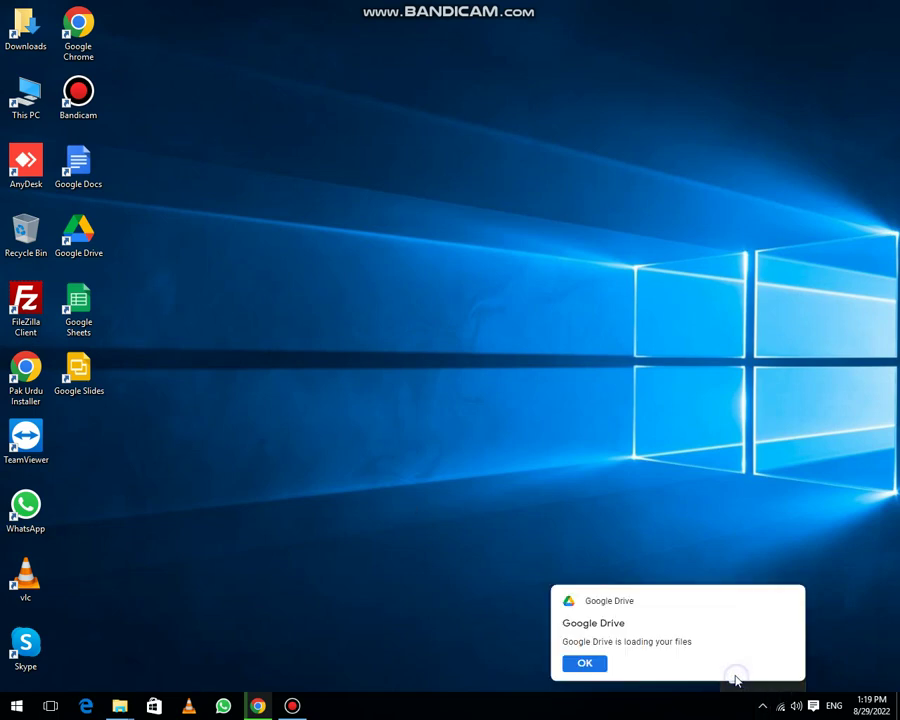
click(592, 667)
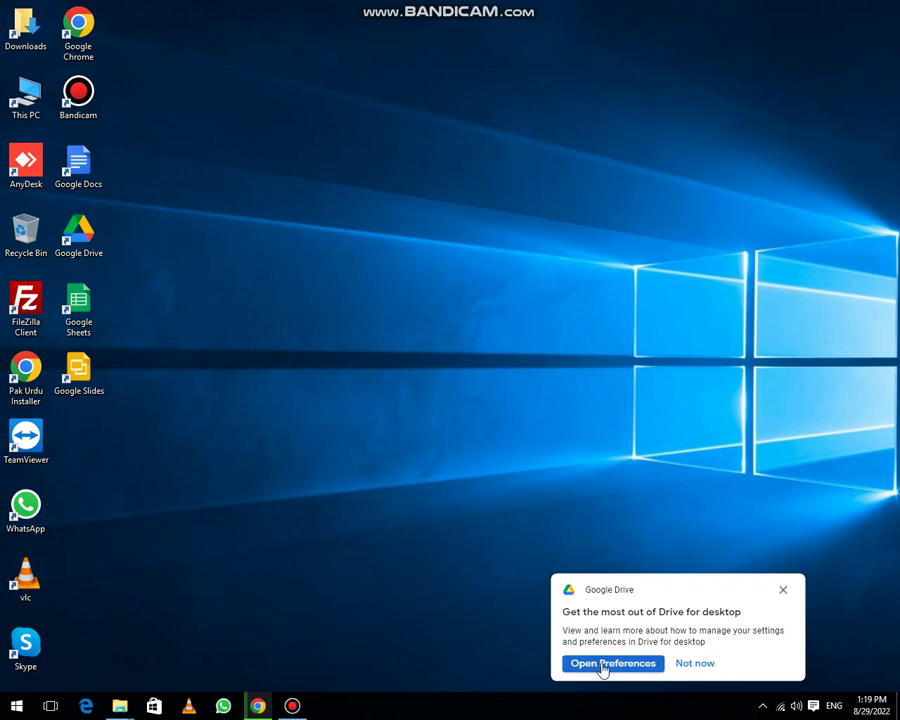
click(604, 664)
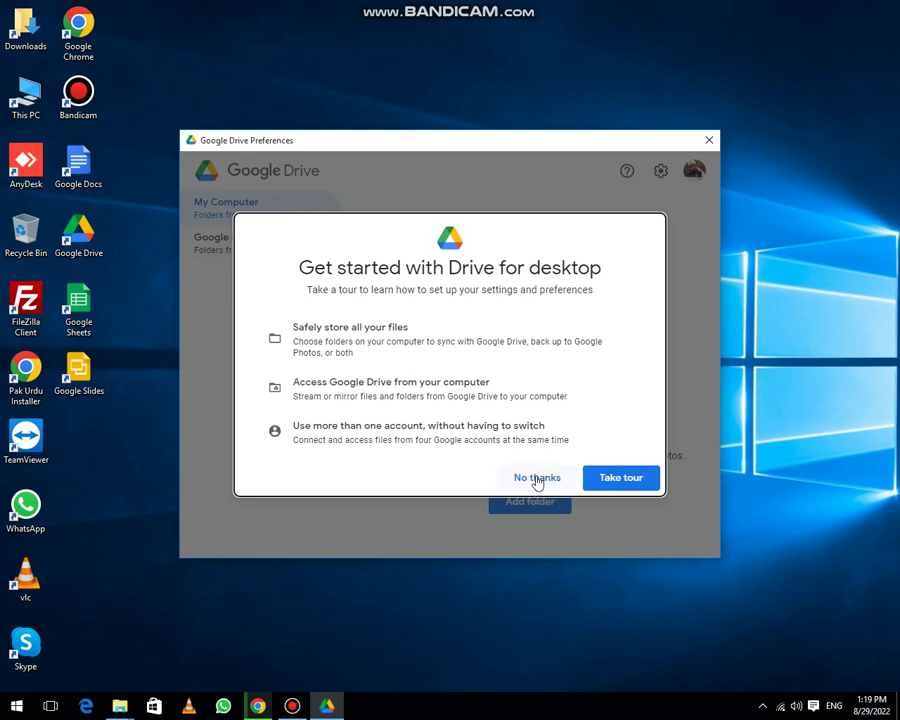
click(537, 479)
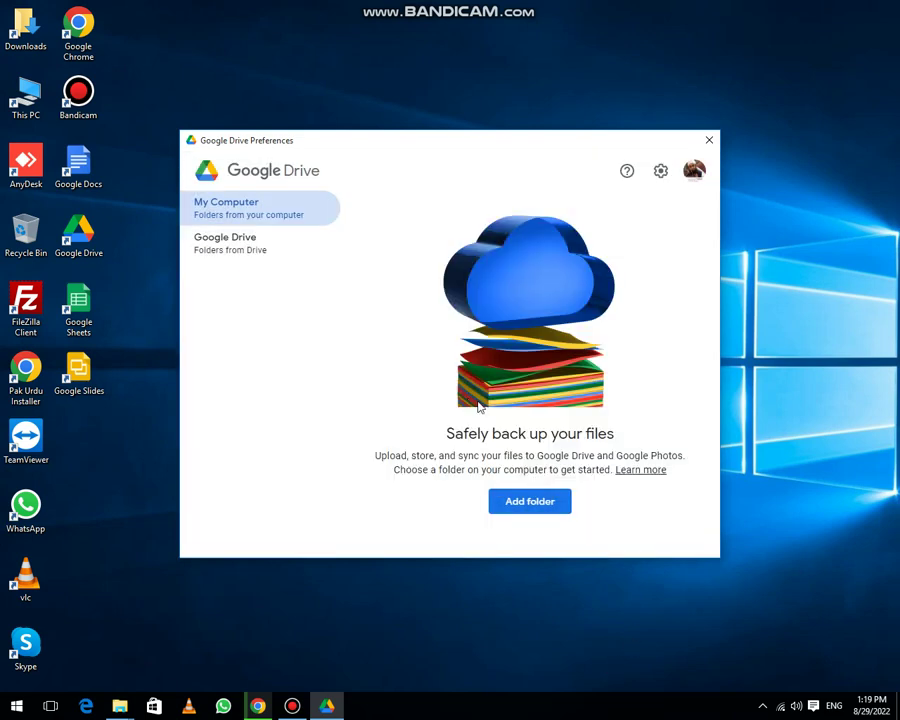
- Review the My Drive syncing options for folders from Drive and dismiss the introductory explanation
click(214, 218)
click(234, 256)
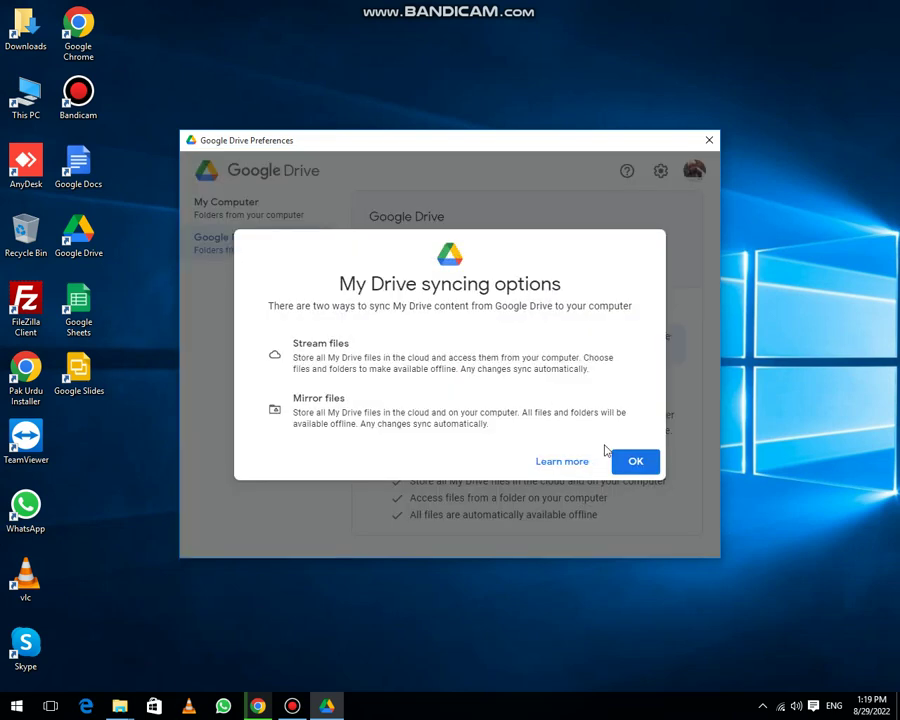
click(630, 461)
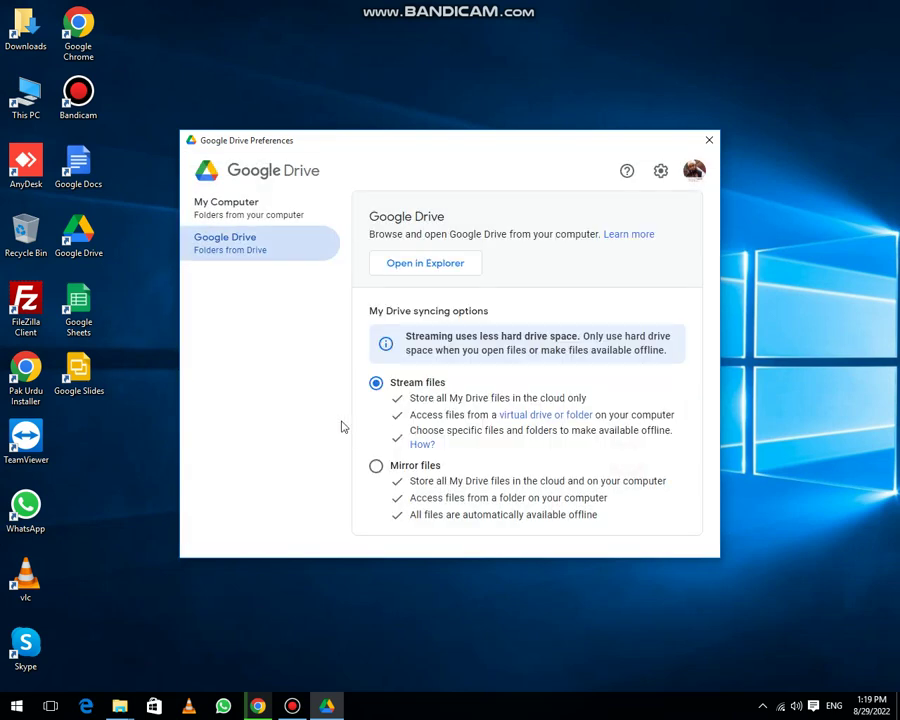
- Add the Sensitive Data folder from Local Disk (D:) to My Computer, with Sync with Google Drive as its option
click(227, 214)
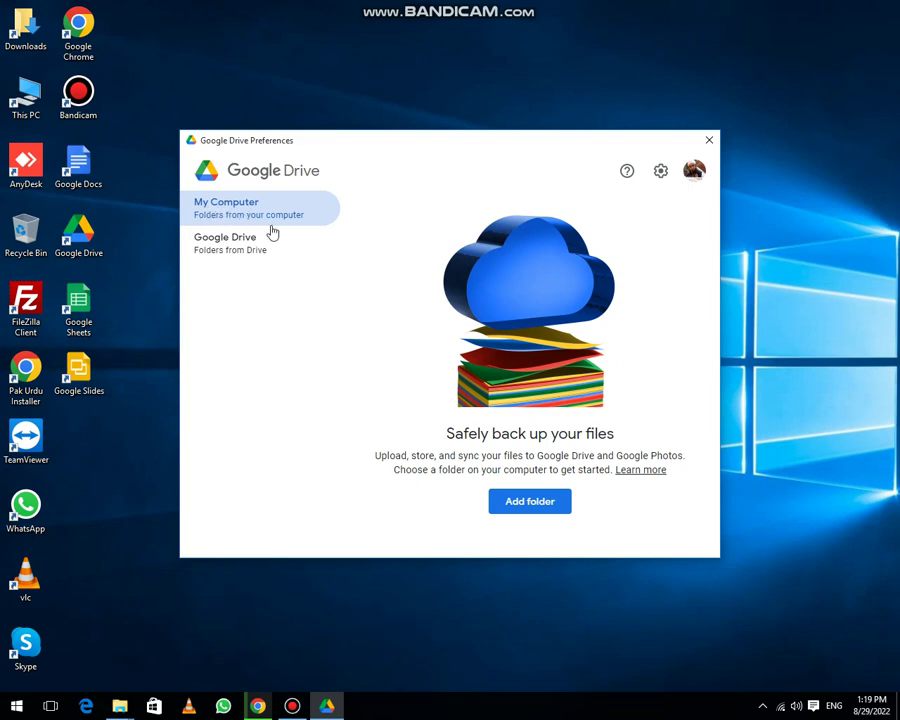
click(538, 503)
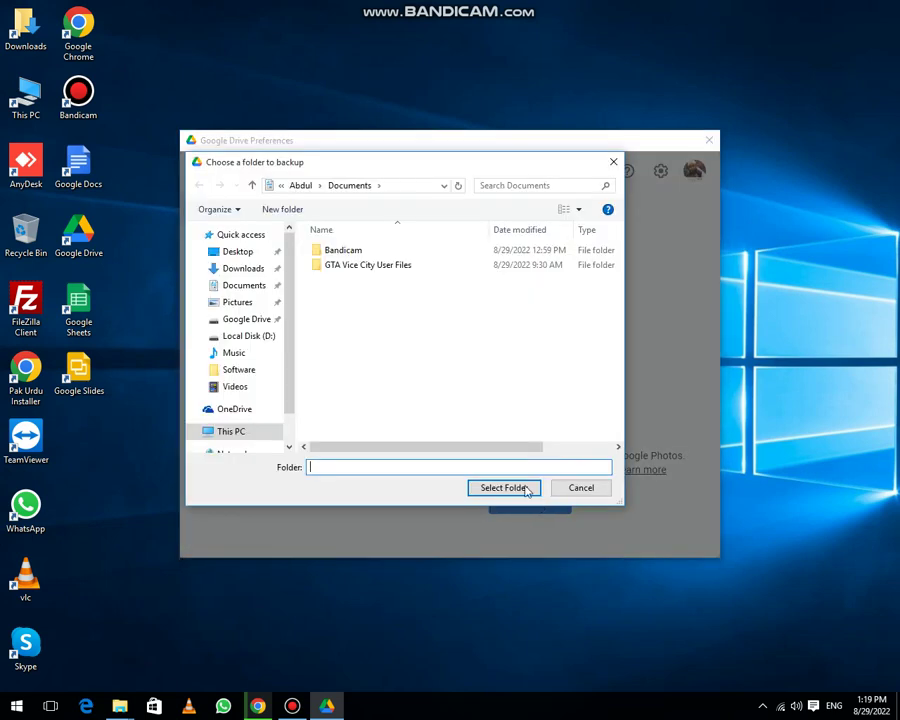
scroll(251, 398, down, 2)
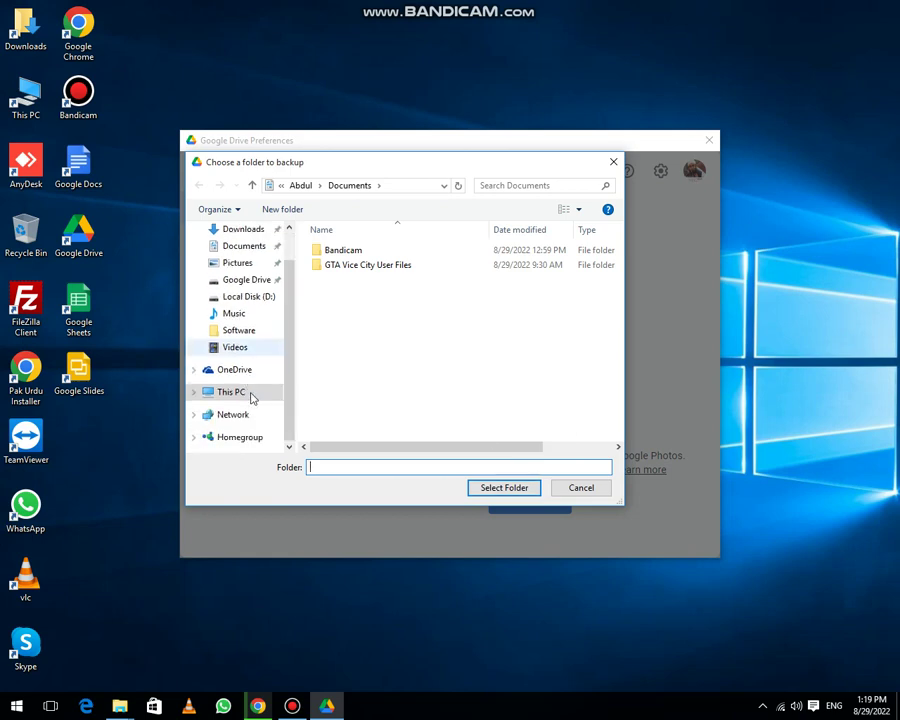
click(250, 298)
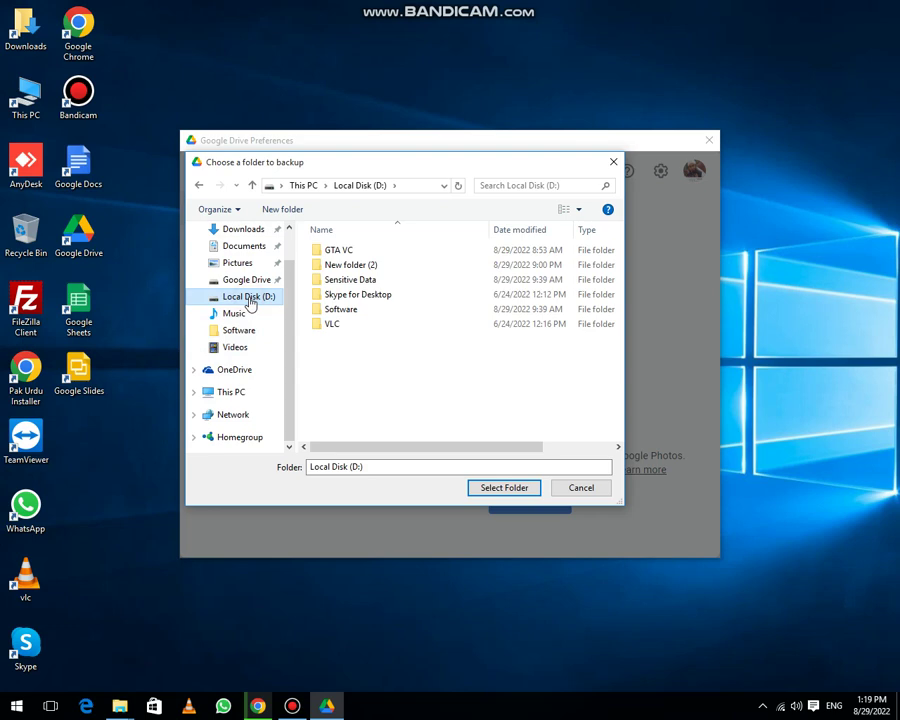
click(348, 283)
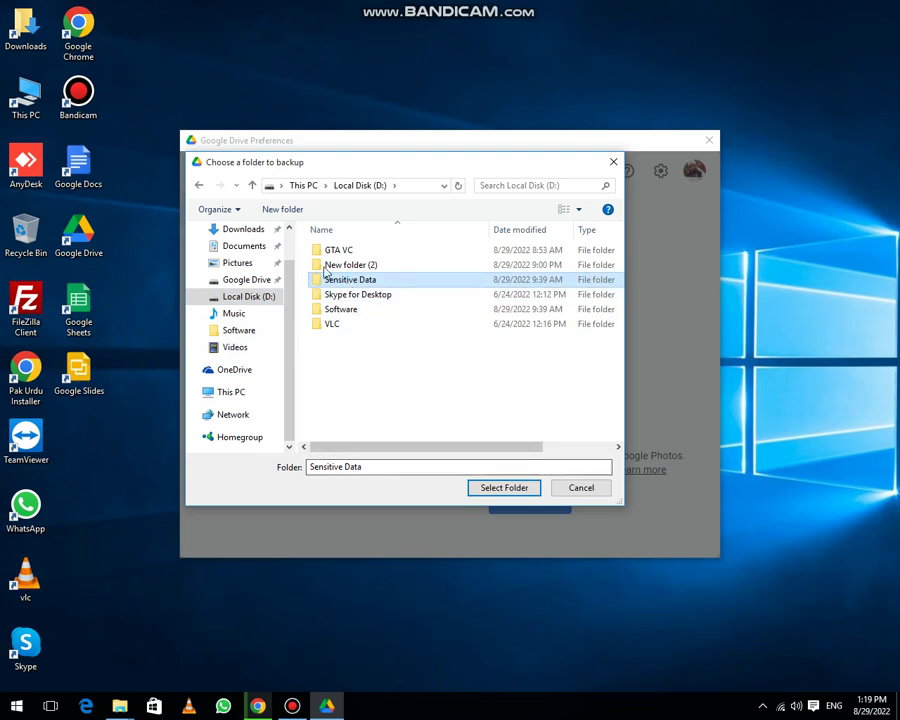
click(497, 489)
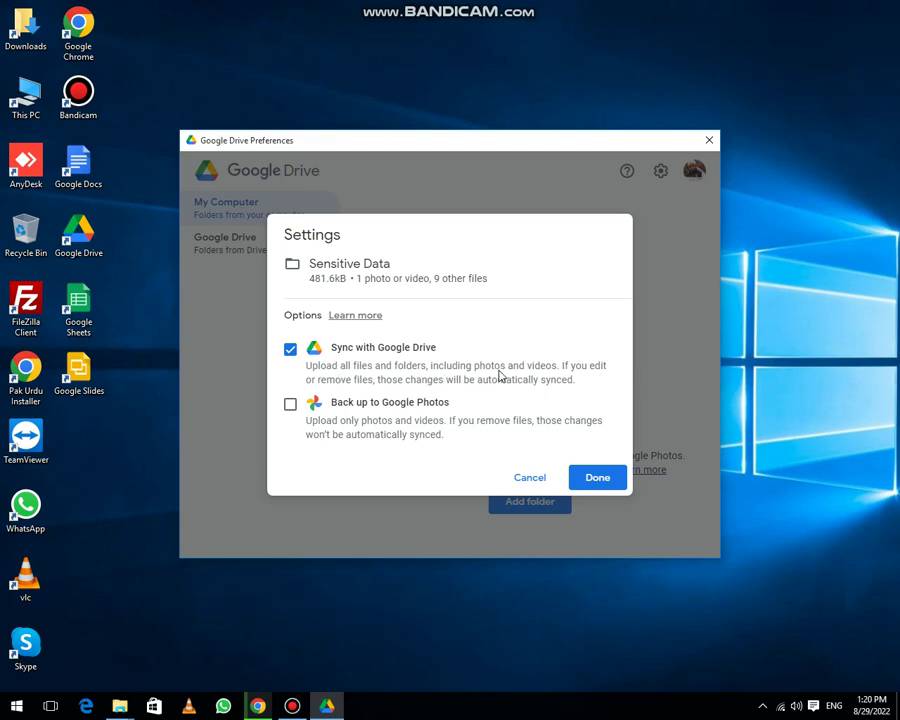
click(598, 478)
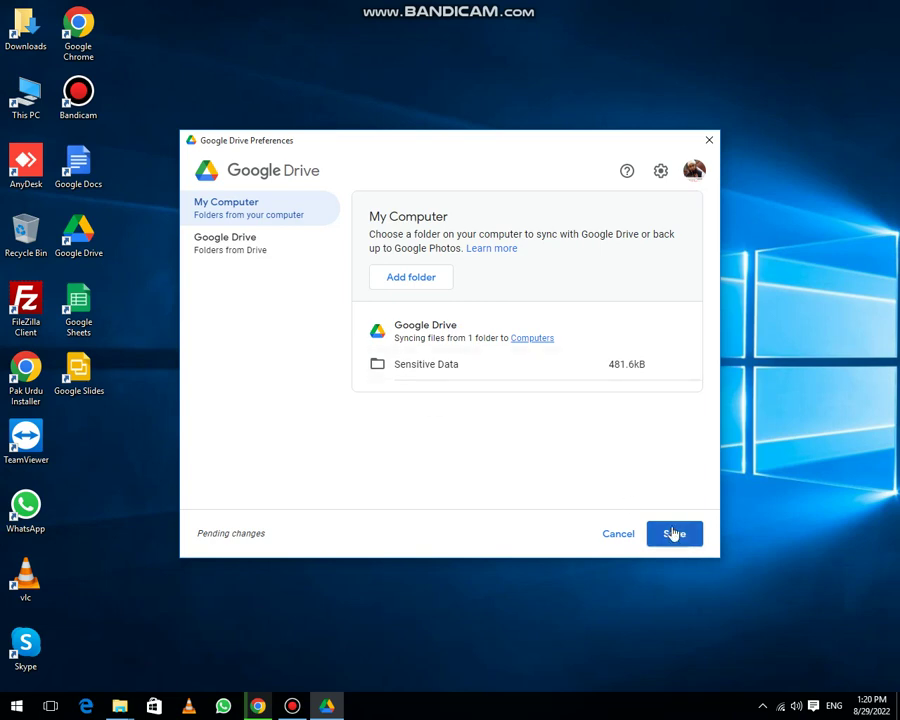
- Cancel choosing another backup folder and save the pending changes in the preferences
click(413, 283)
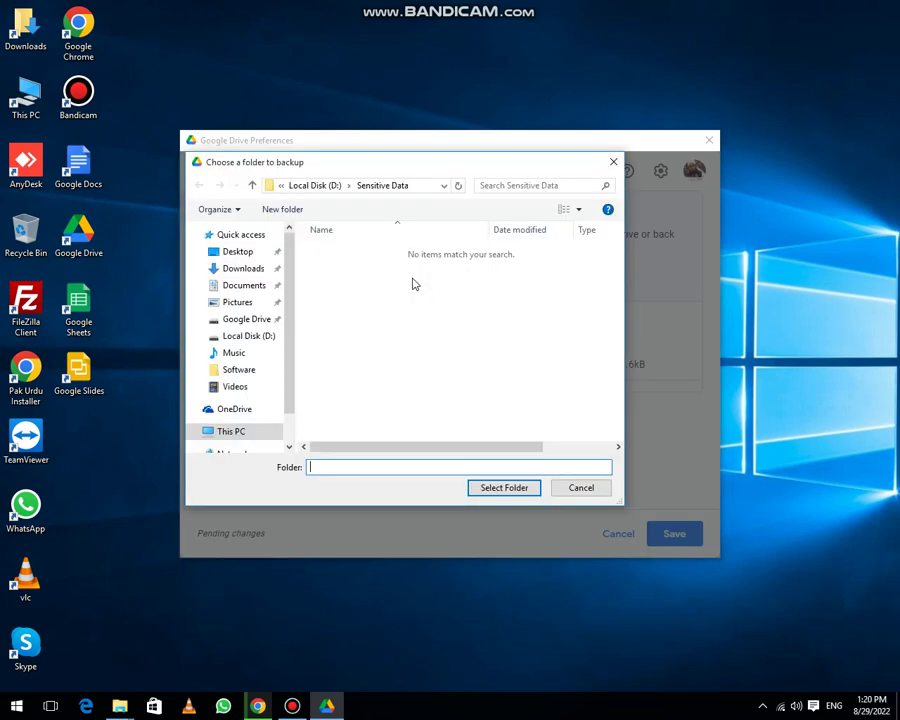
click(595, 492)
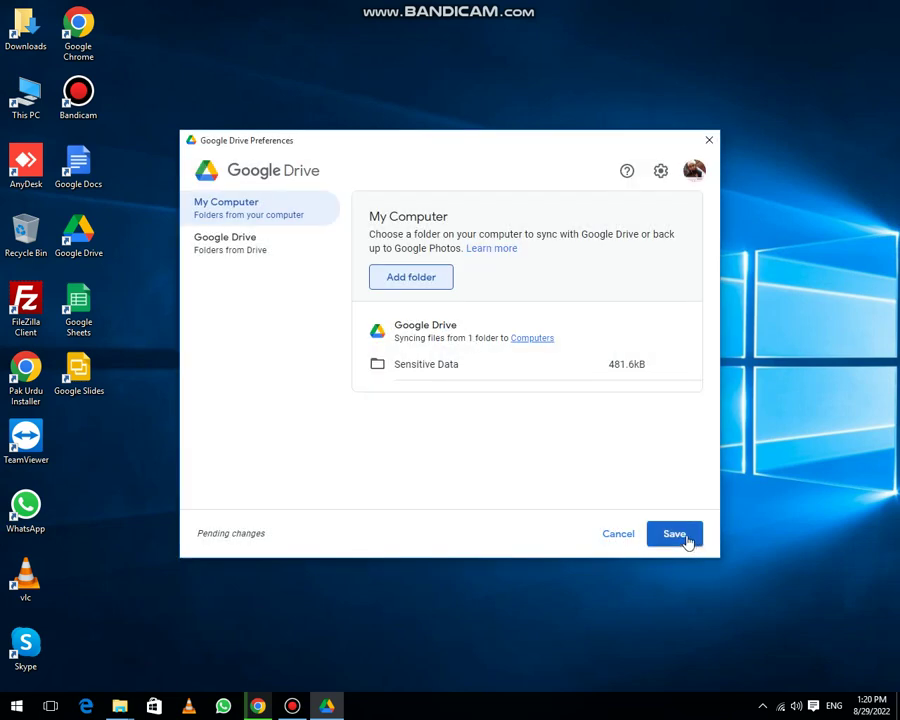
click(675, 534)
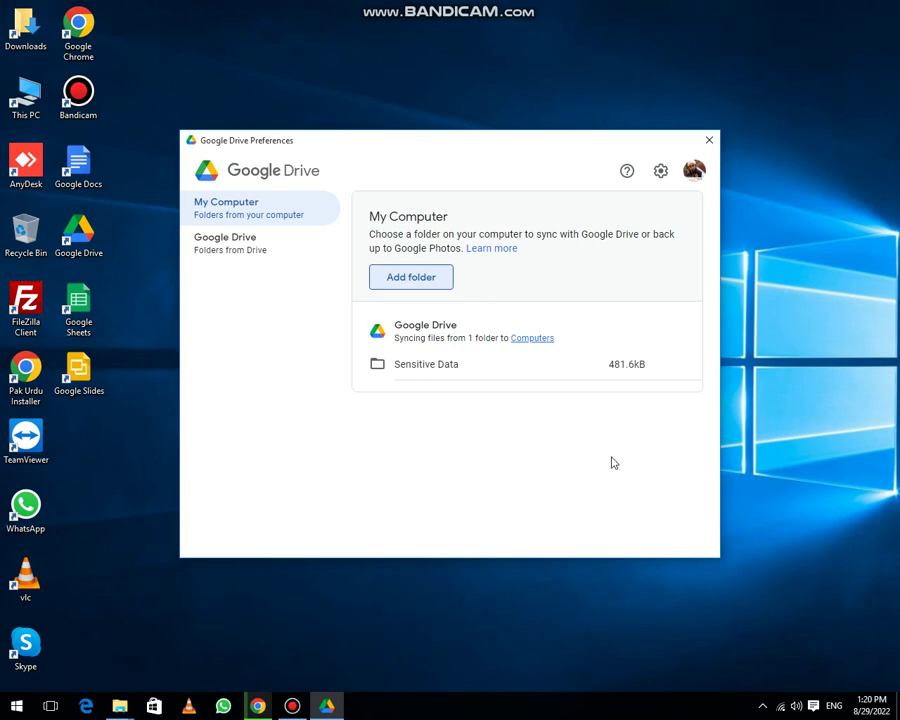
- Examine the upload status of the Sensitive Data files in Google Drive's background app activity list
click(760, 706)
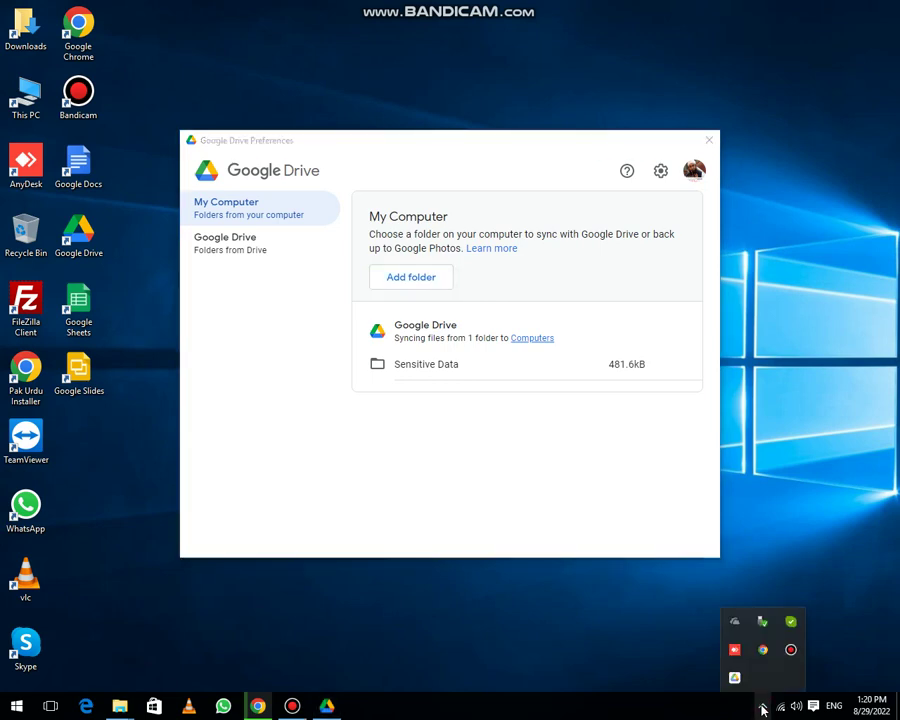
click(735, 679)
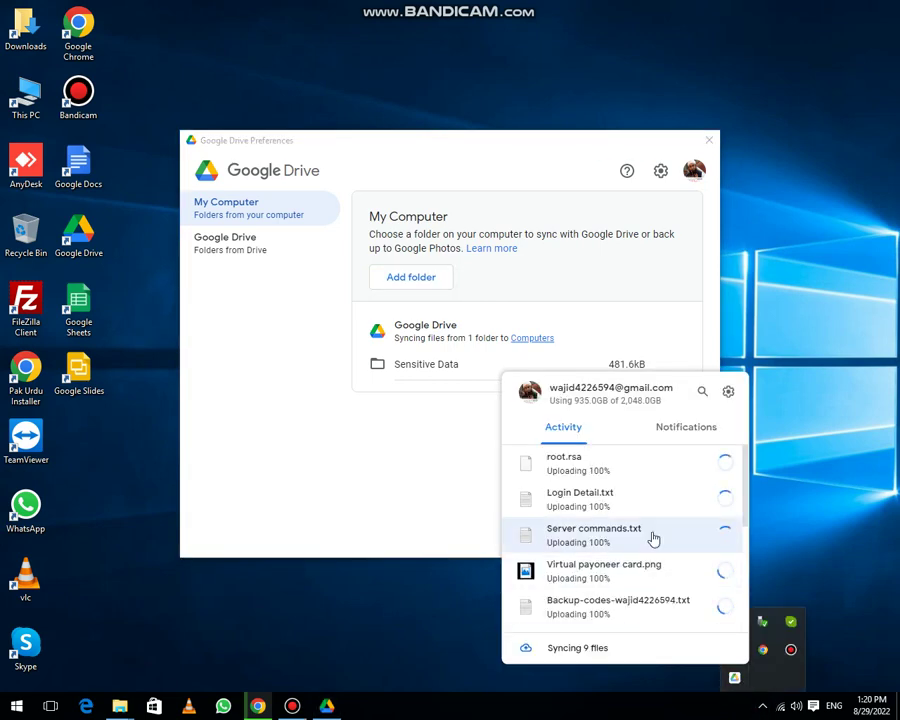
scroll(655, 538, down, 3)
scroll(657, 540, down, 2)
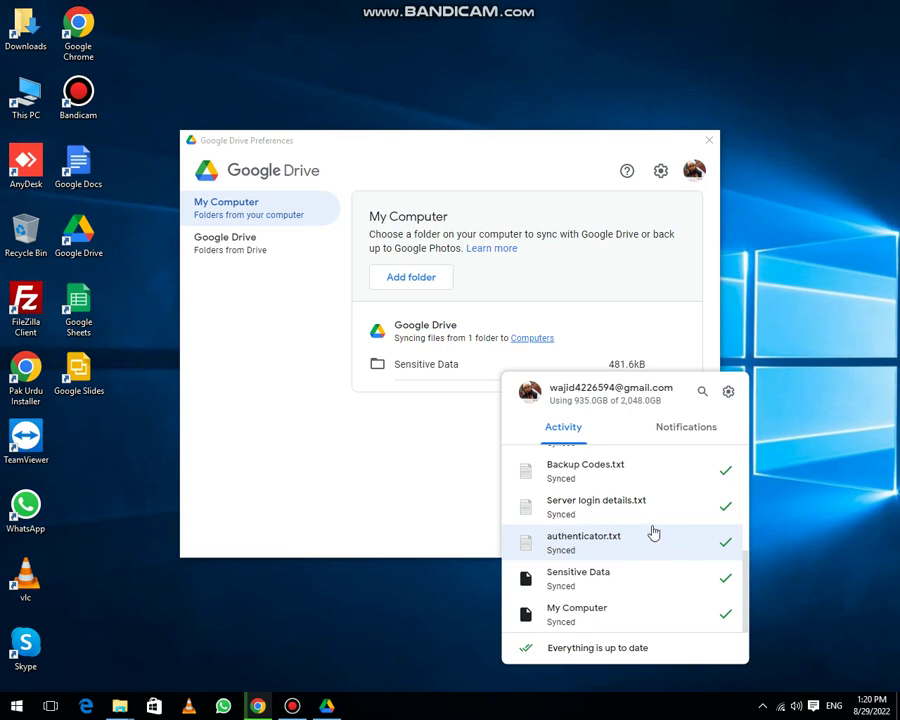
scroll(653, 533, up, 3)
scroll(651, 534, down, 3)
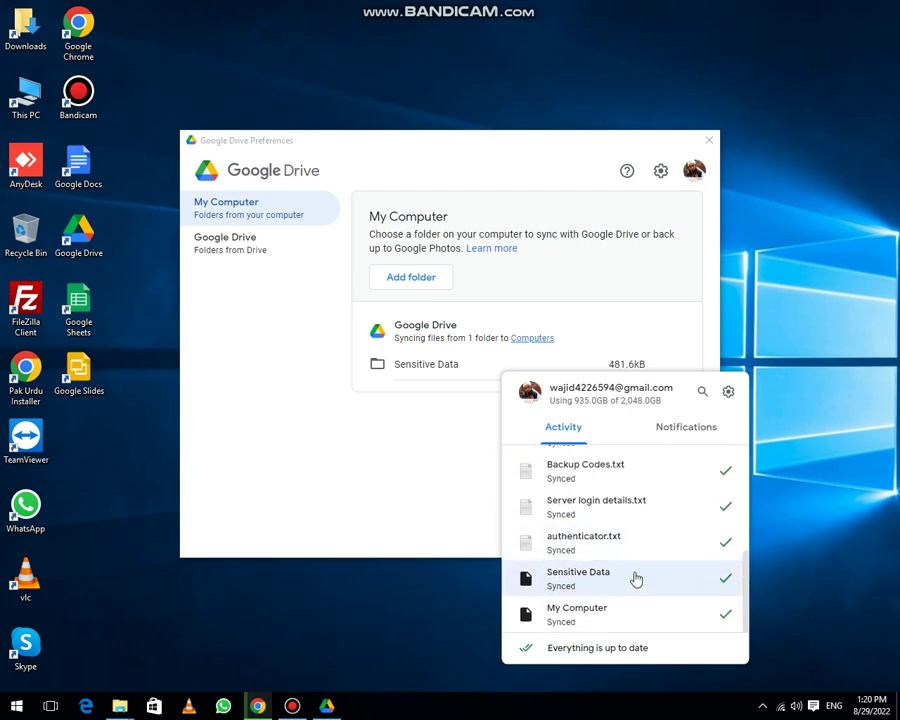
scroll(636, 578, up, 4)
scroll(636, 578, down, 4)
- Check Google Drive's notifications alongside its sync activity, and view the available settings options before dismissing the popup
click(672, 434)
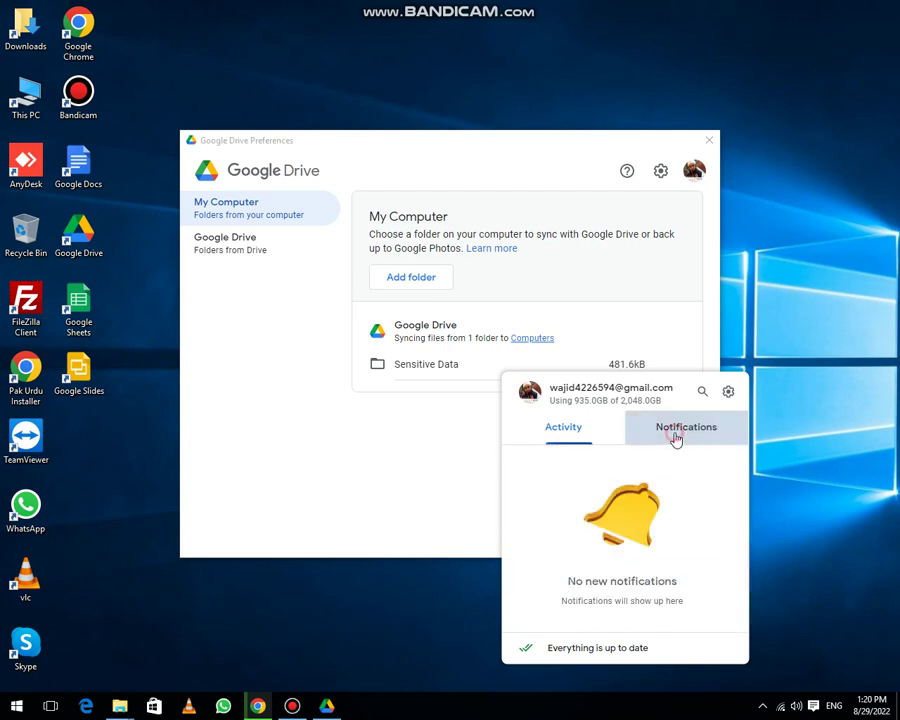
click(576, 430)
scroll(610, 510, up, 4)
scroll(624, 556, down, 4)
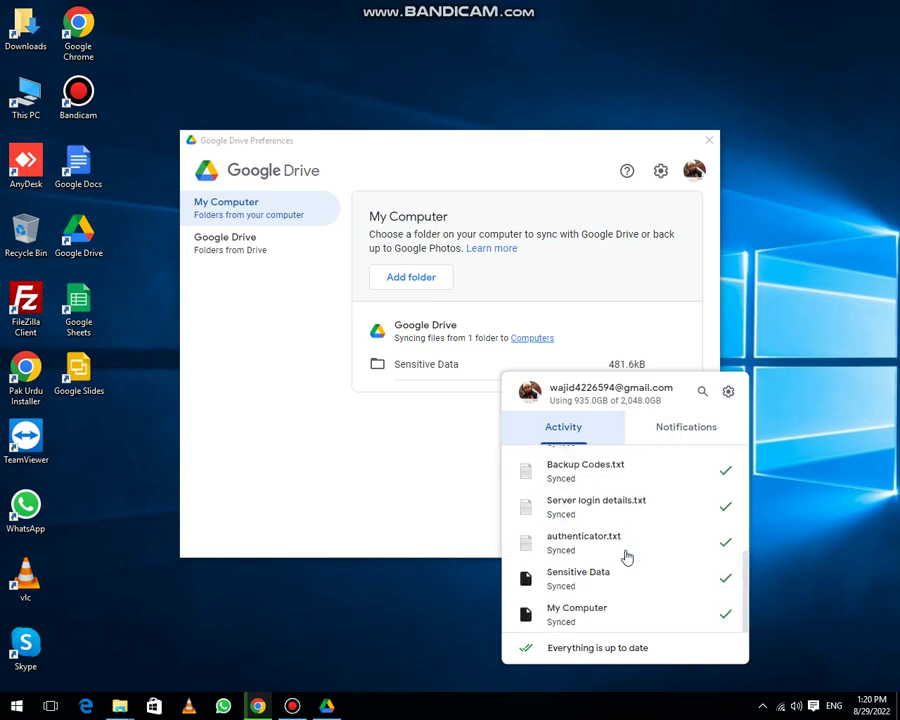
click(690, 434)
click(582, 426)
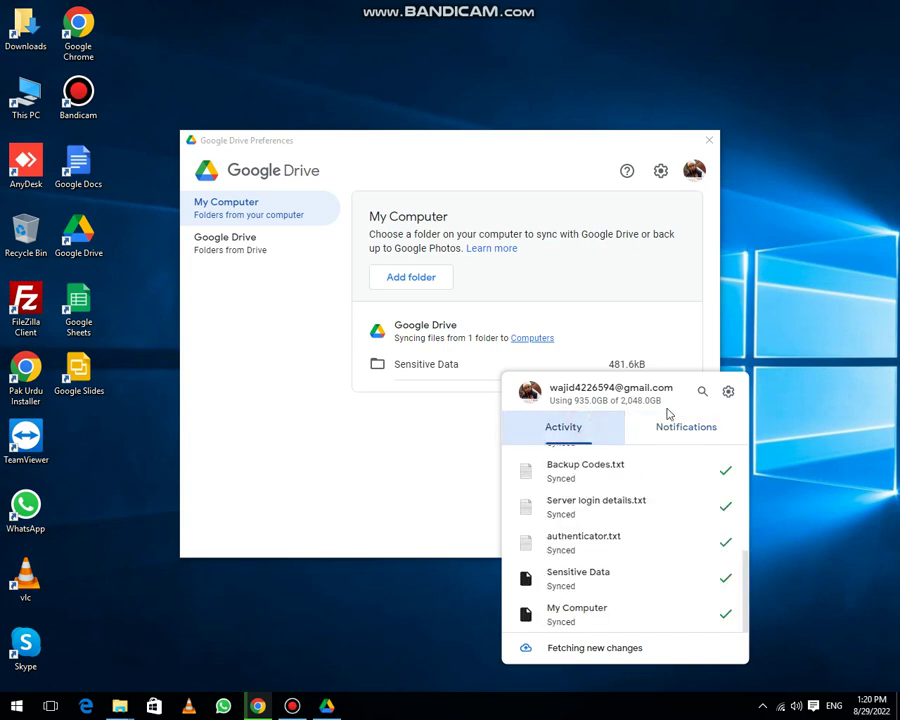
click(728, 394)
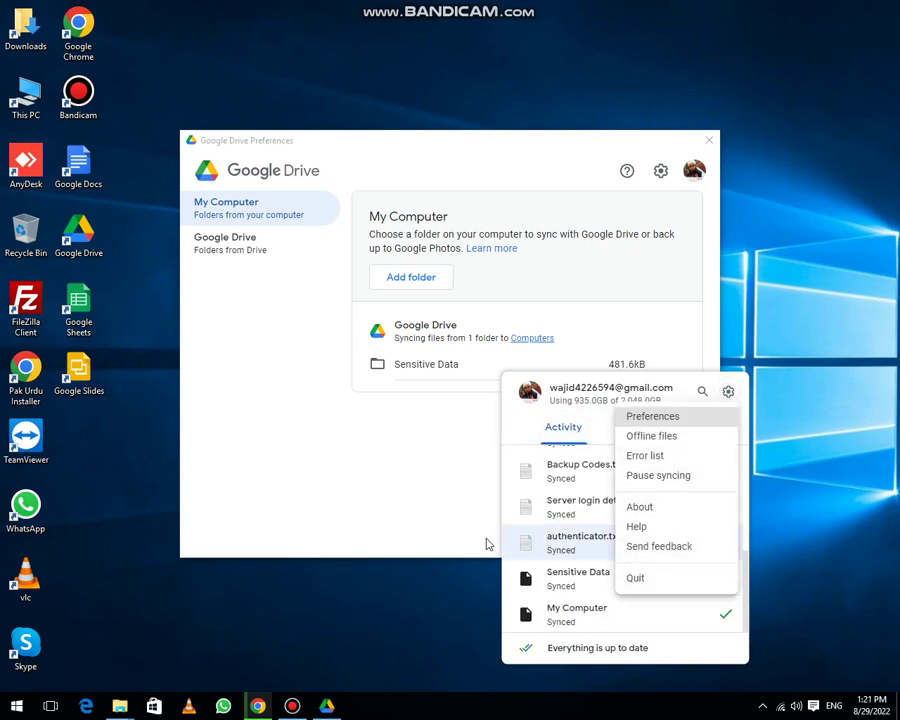
click(795, 505)
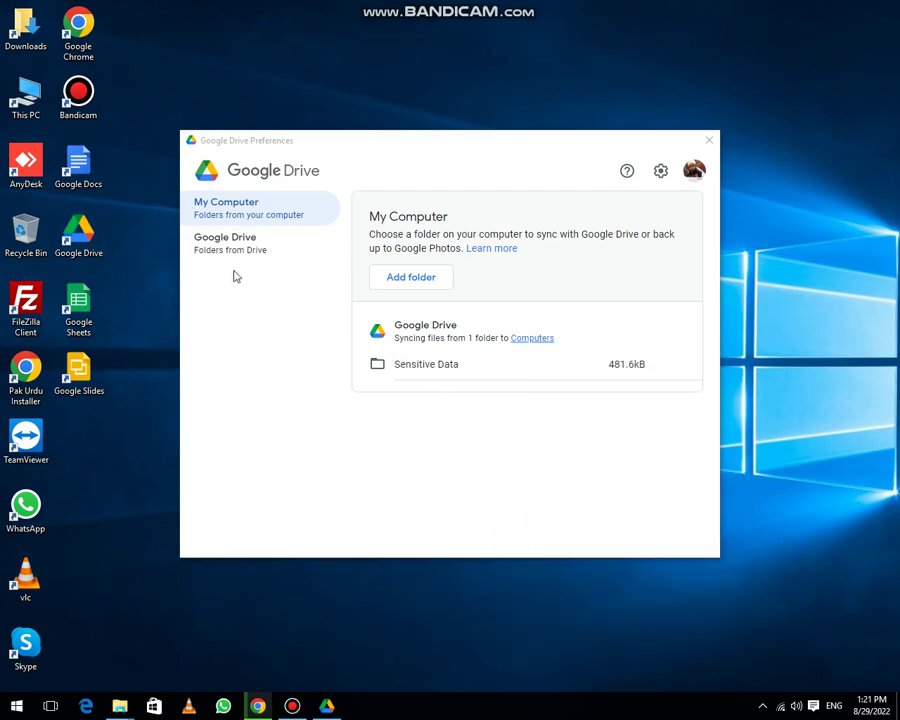
- Close the preferences and open the Google Drive (G:) folder from its desktop shortcut, dismissing the notification
click(709, 140)
double_click(89, 238)
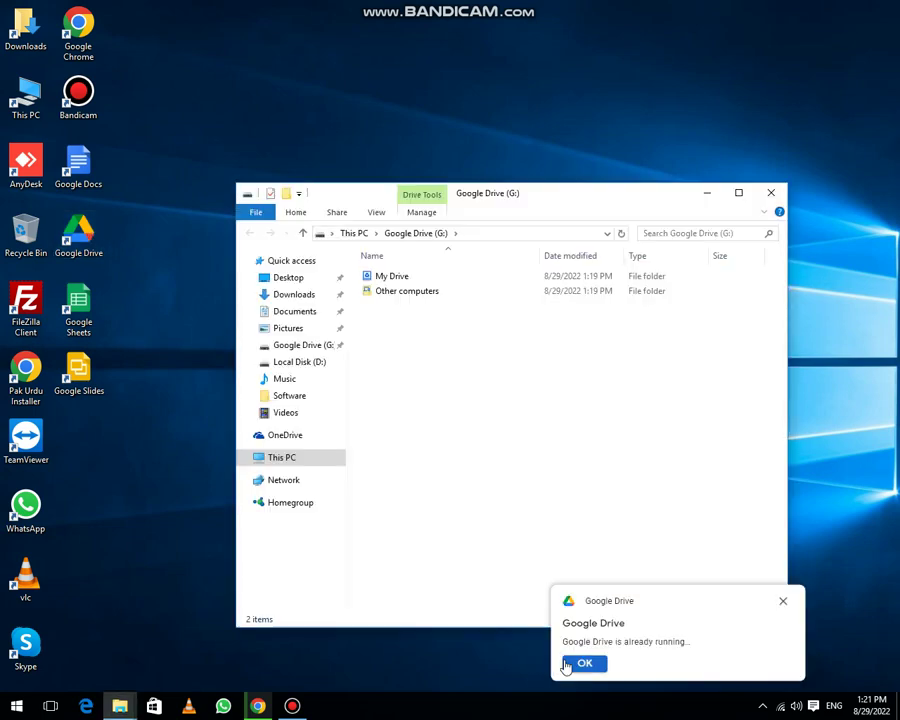
click(579, 663)
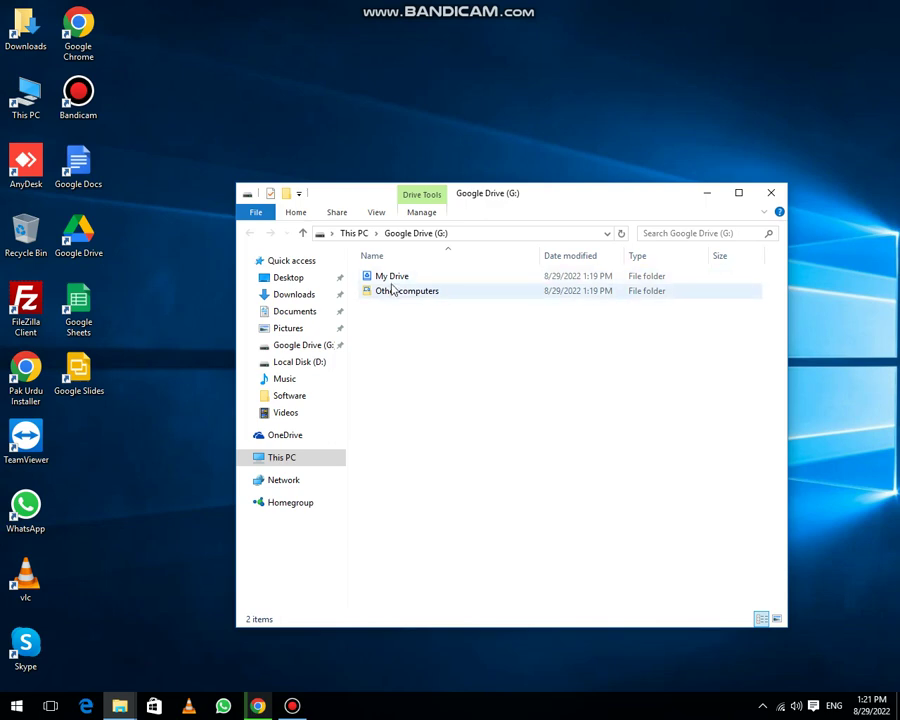
- Look inside the USB and External Devices folder under Other computers, and return to the Google Drive (G:) root
double_click(392, 292)
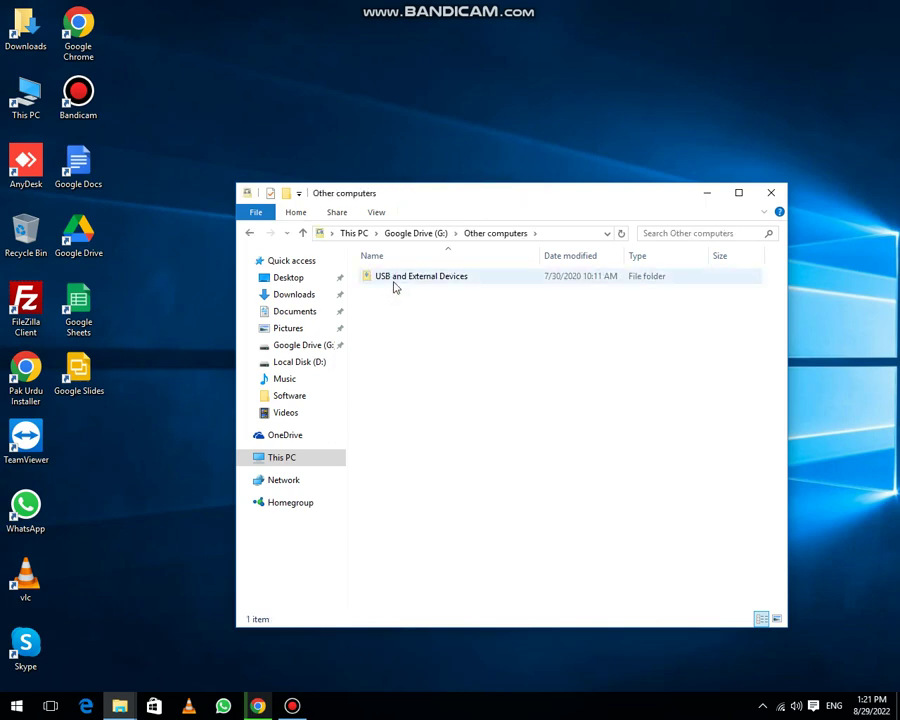
double_click(393, 284)
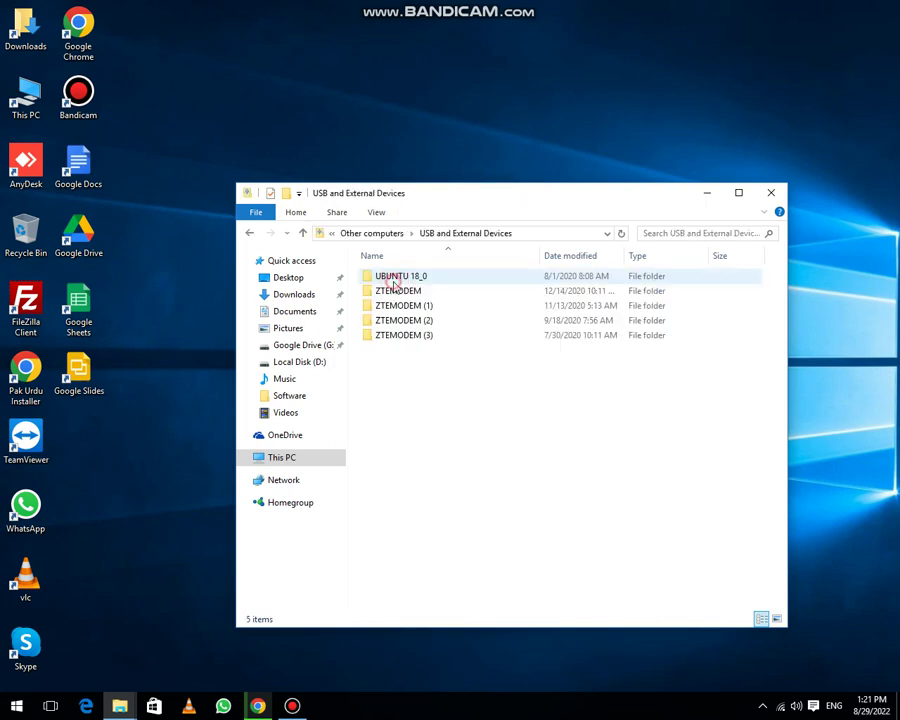
click(303, 232)
click(303, 232)
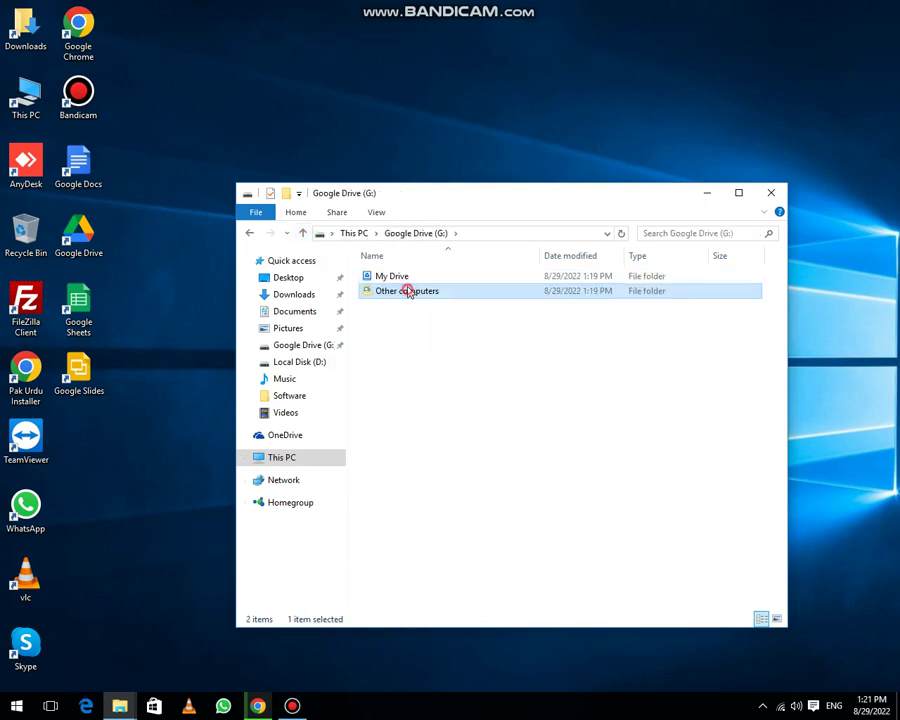
- Examine the folders and files stored in My Drive, then close the File Explorer window
double_click(402, 279)
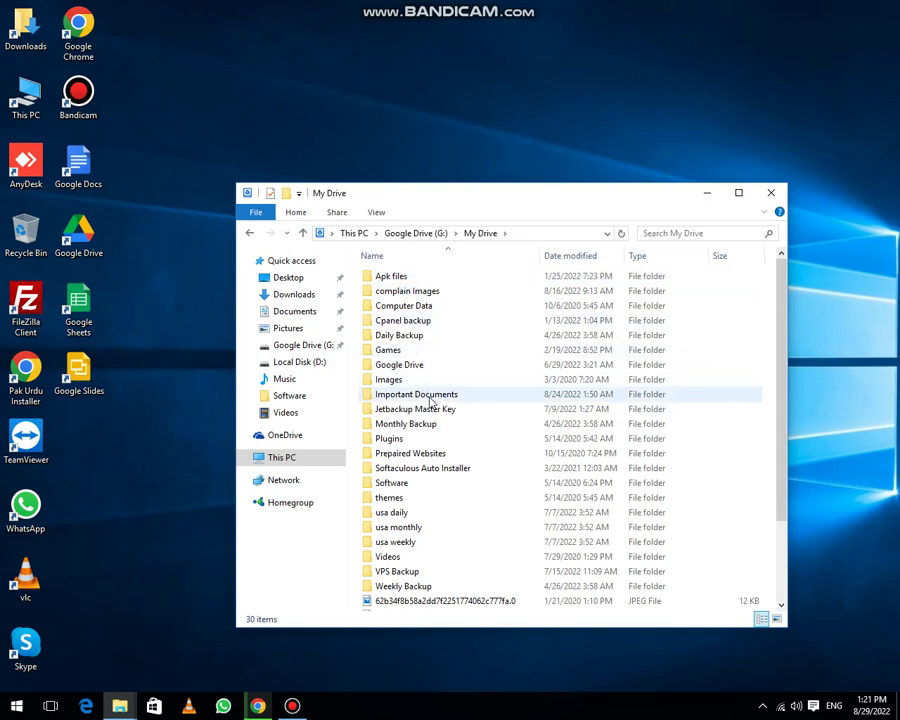
scroll(432, 410, down, 3)
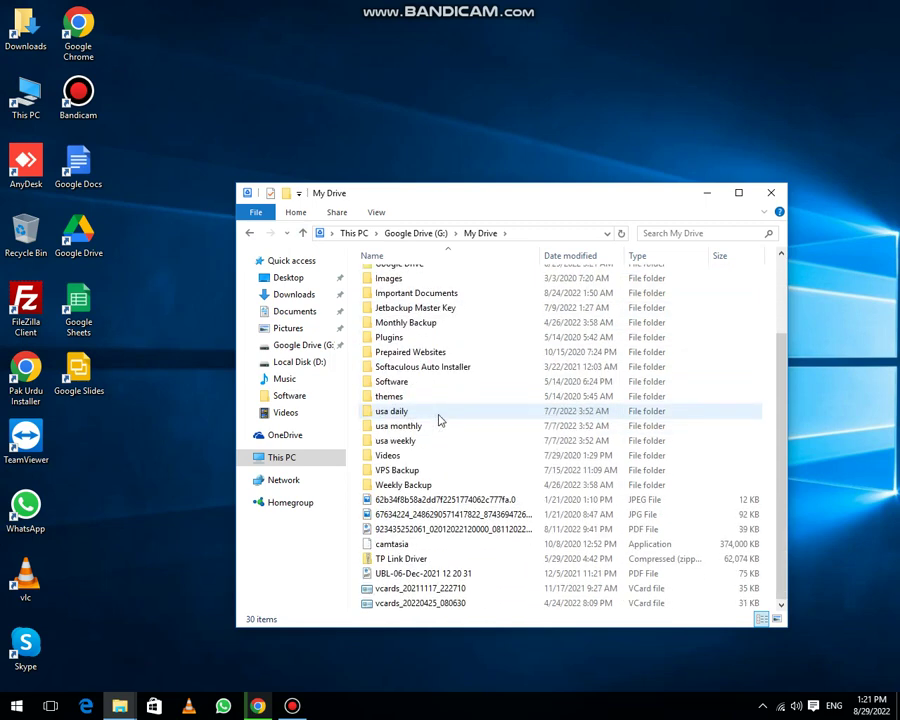
scroll(438, 420, up, 3)
scroll(390, 362, down, 3)
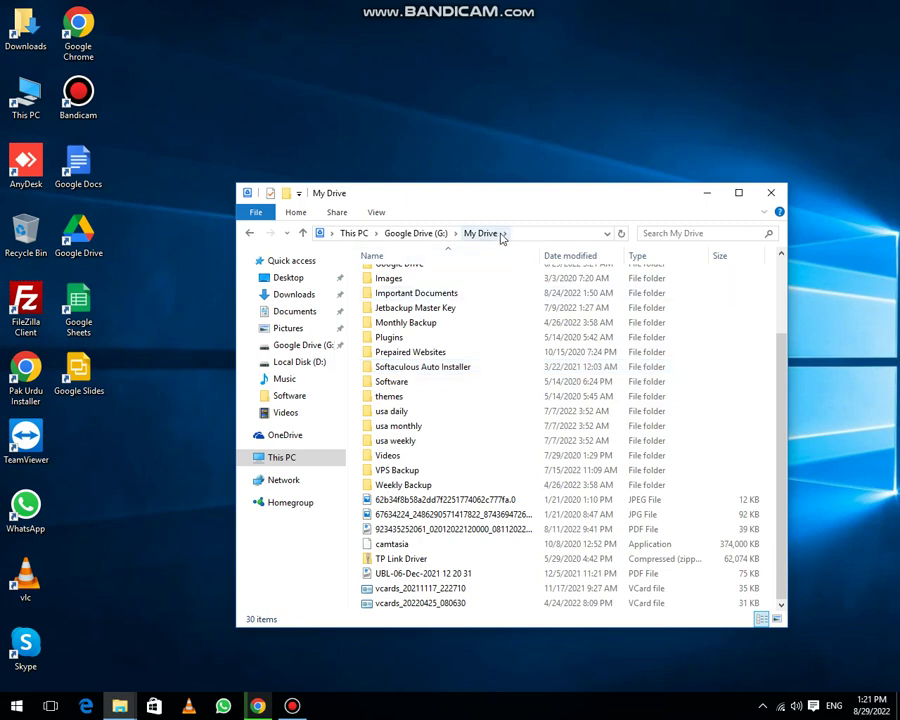
scroll(434, 426, up, 3)
scroll(435, 435, down, 3)
scroll(434, 435, up, 3)
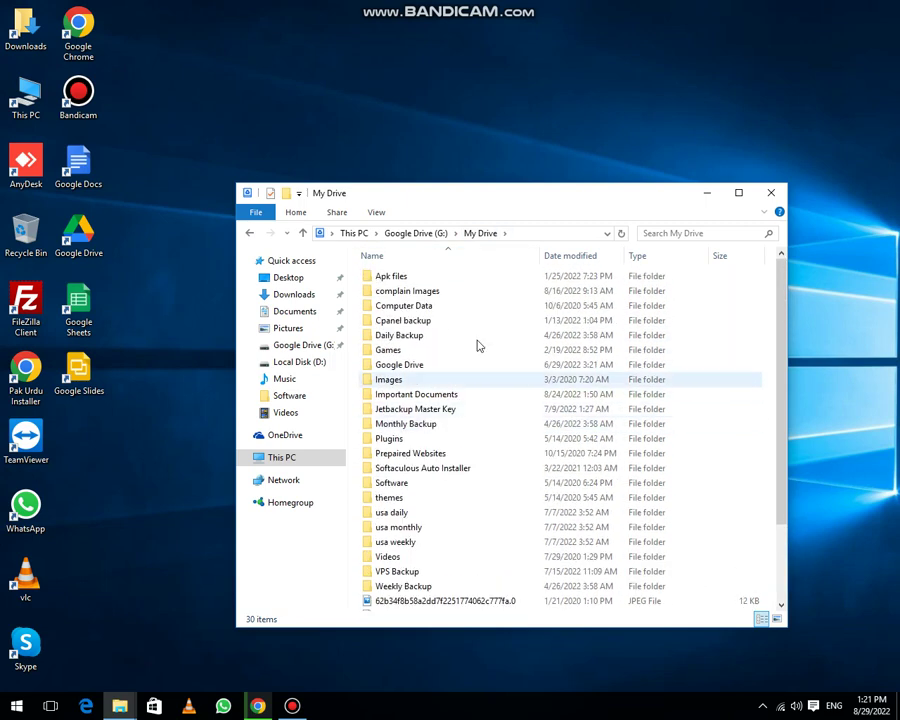
click(768, 193)
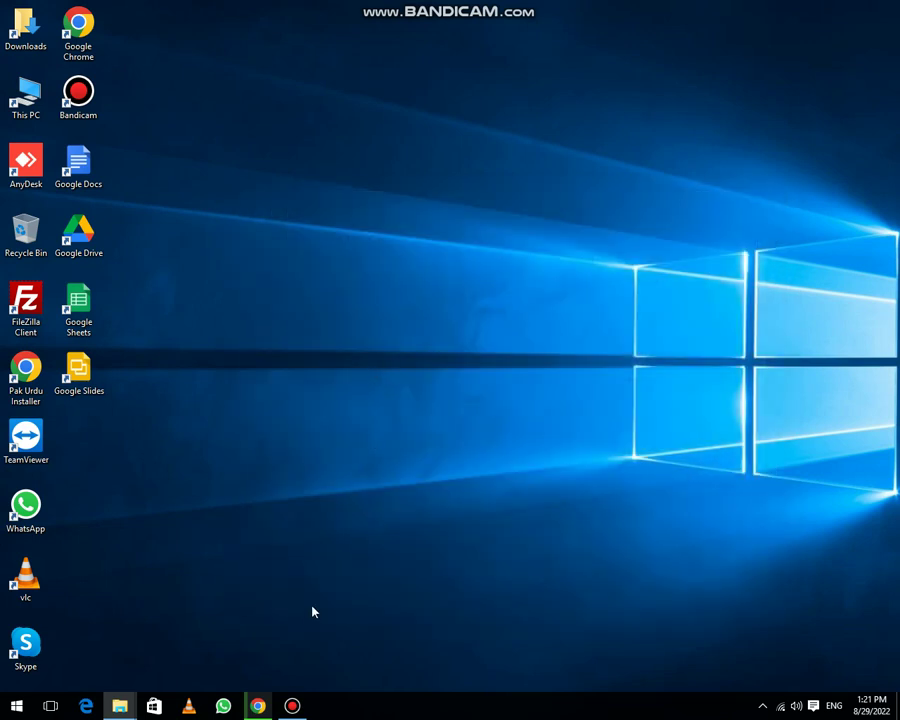